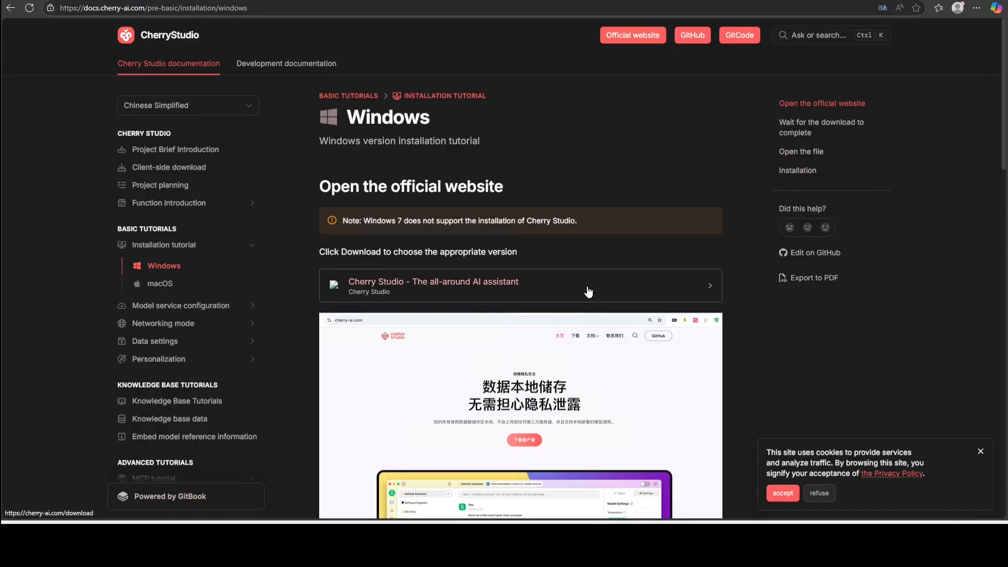
- Download the x64 Windows installer of Cherry Studio v1.3.5 from the official download page
left_click(612, 289)
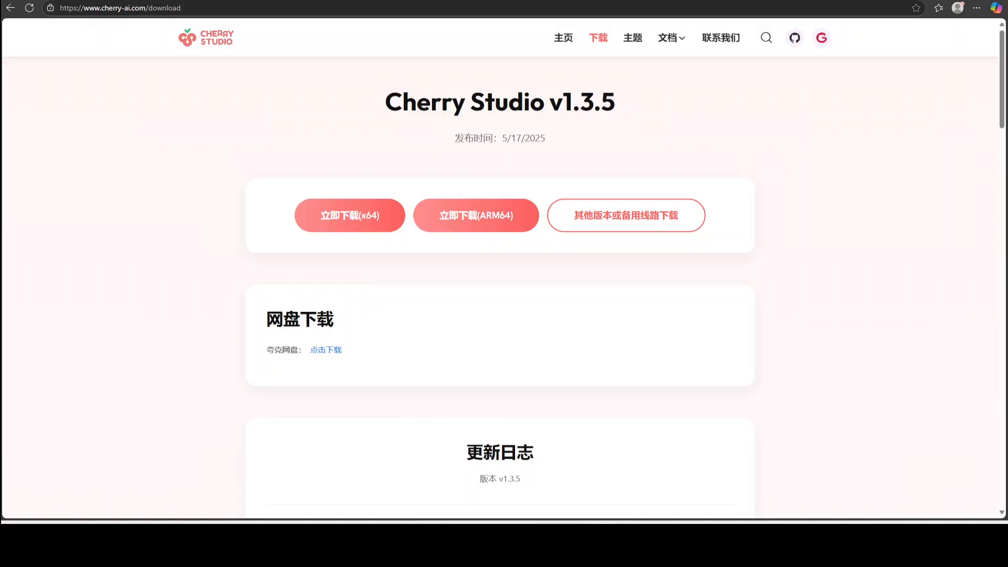
left_click(331, 219)
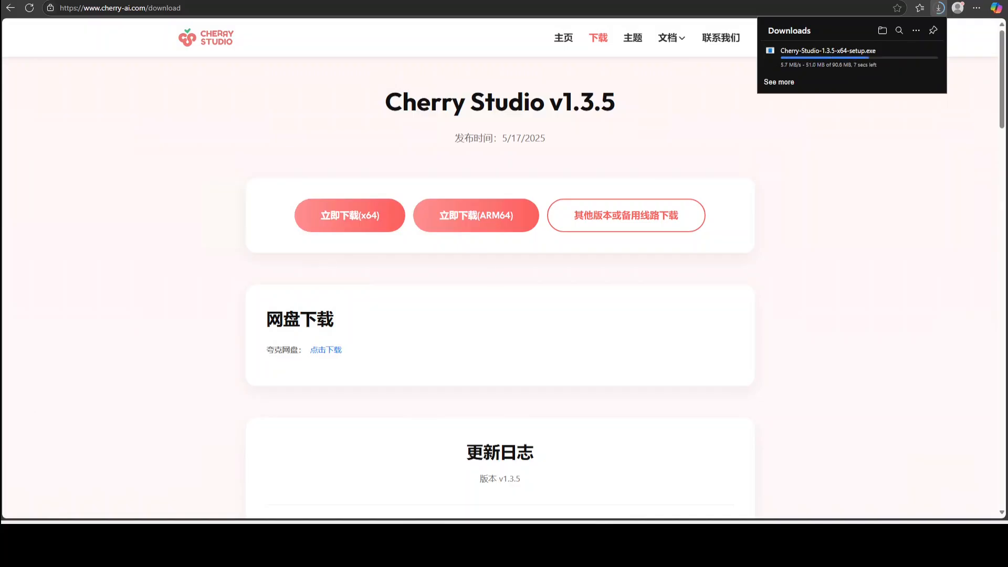
left_click(220, 2)
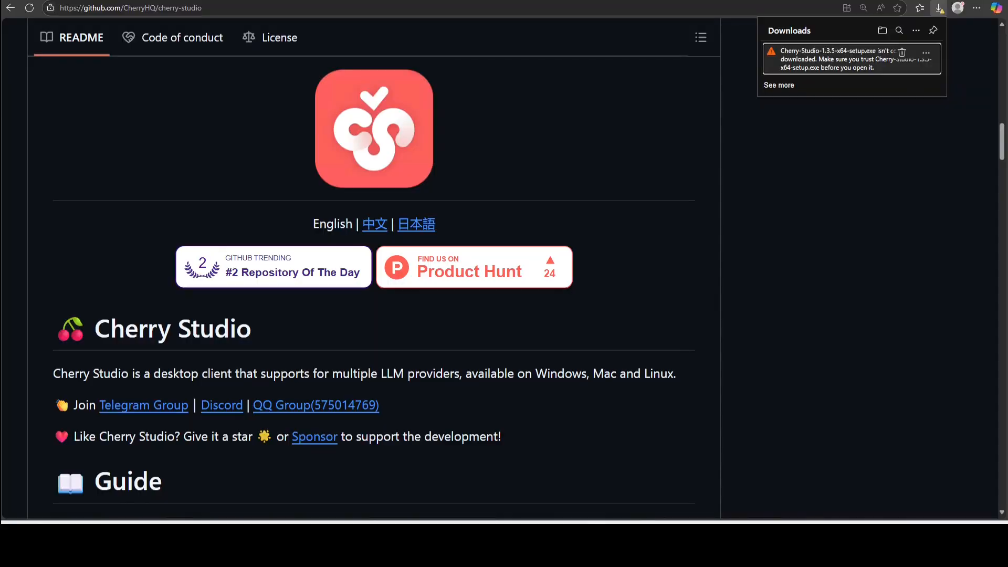
- Keep the flagged Cherry-Studio-1.3.5-x64-setup.exe download anyway and launch the installer
left_click(925, 53)
left_click(891, 86)
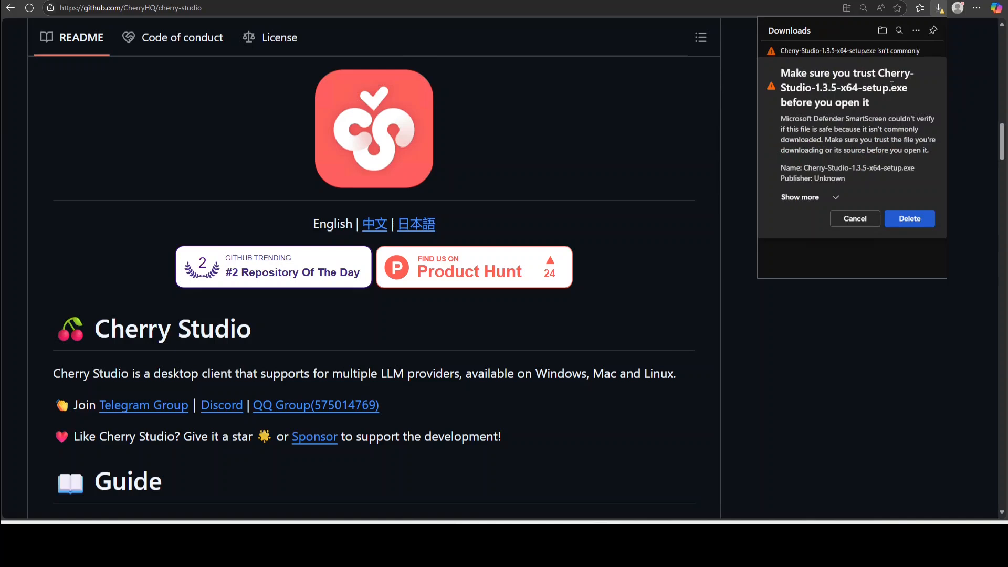
left_click(837, 198)
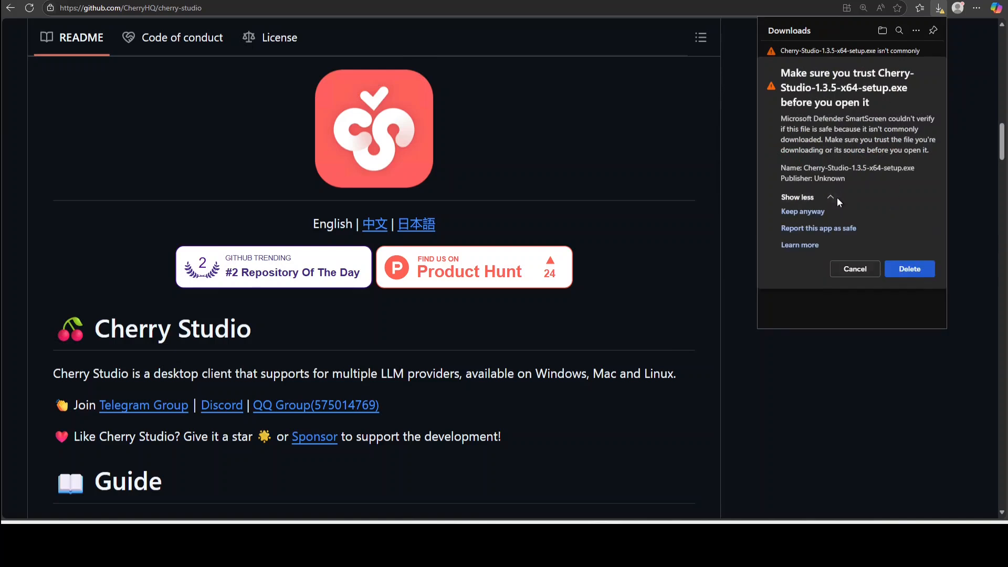
left_click(812, 216)
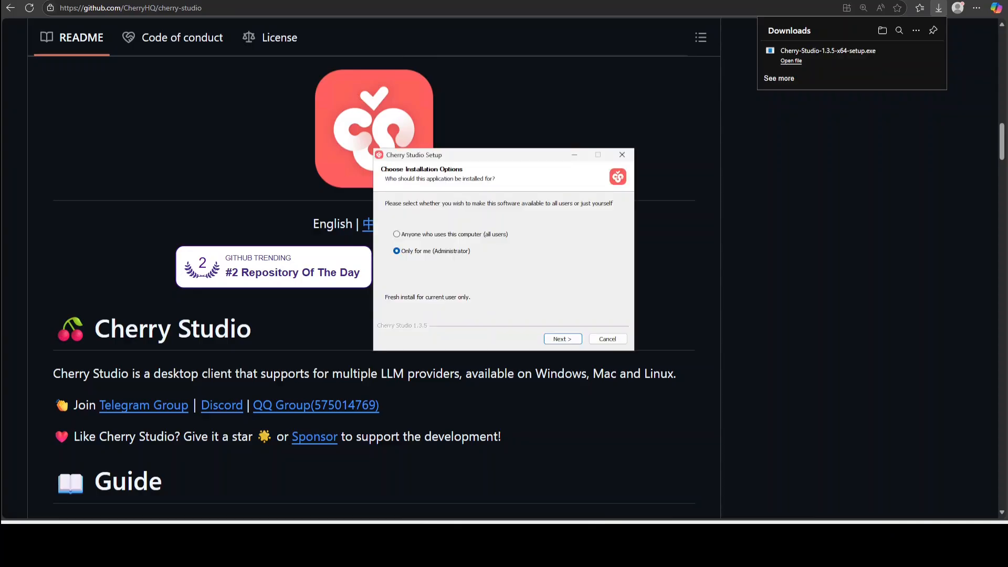
- Install Cherry Studio for the current user only and finish the setup with Run Cherry Studio enabled
left_click(563, 339)
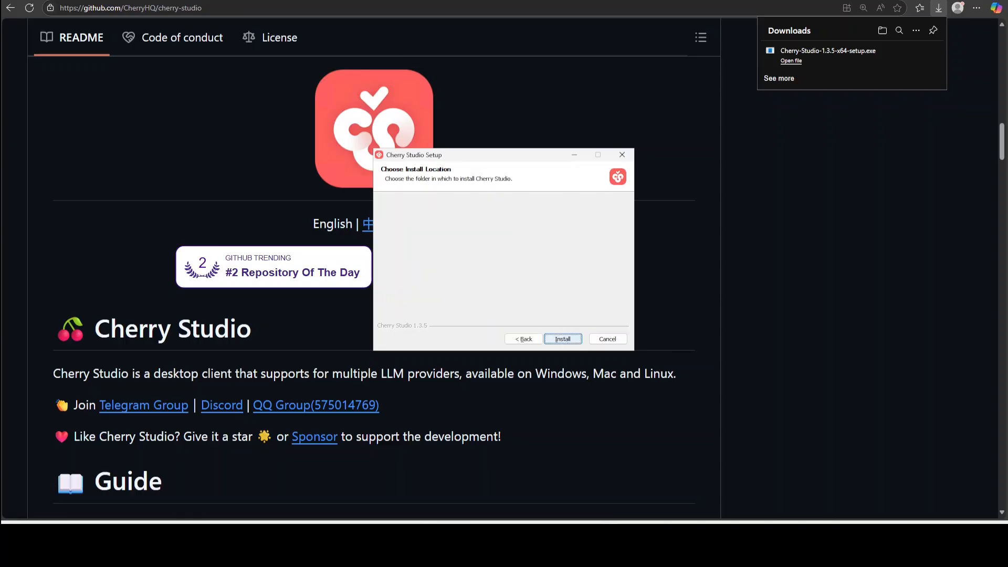
left_click(562, 339)
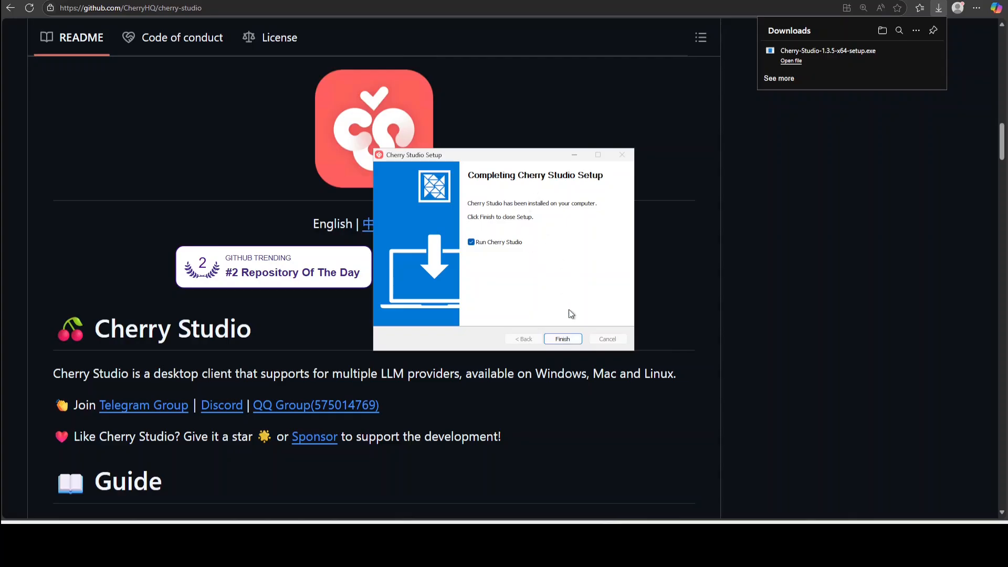
left_click(562, 338)
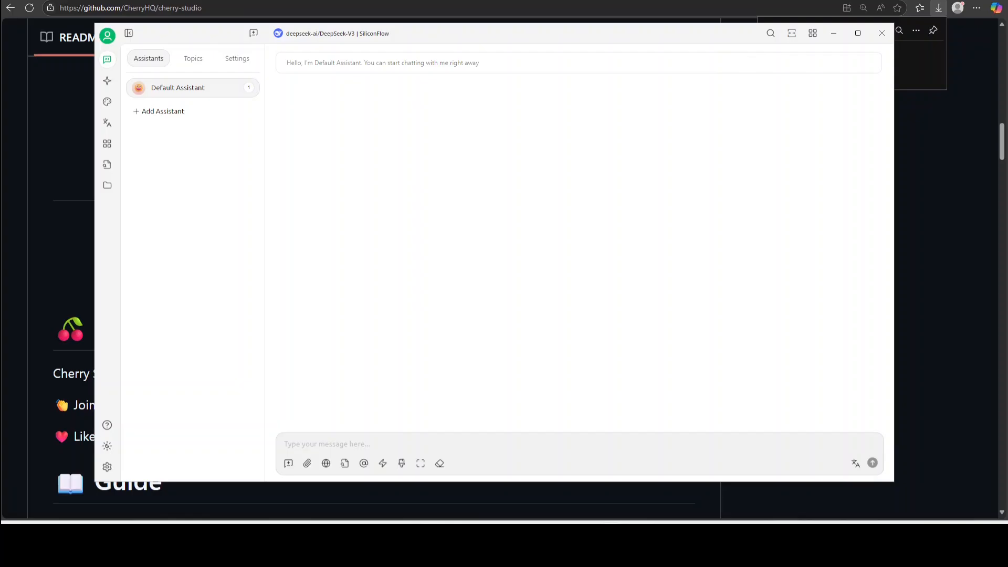
- Switch the Cherry Studio interface to the dark theme and open the application settings
left_click(107, 446)
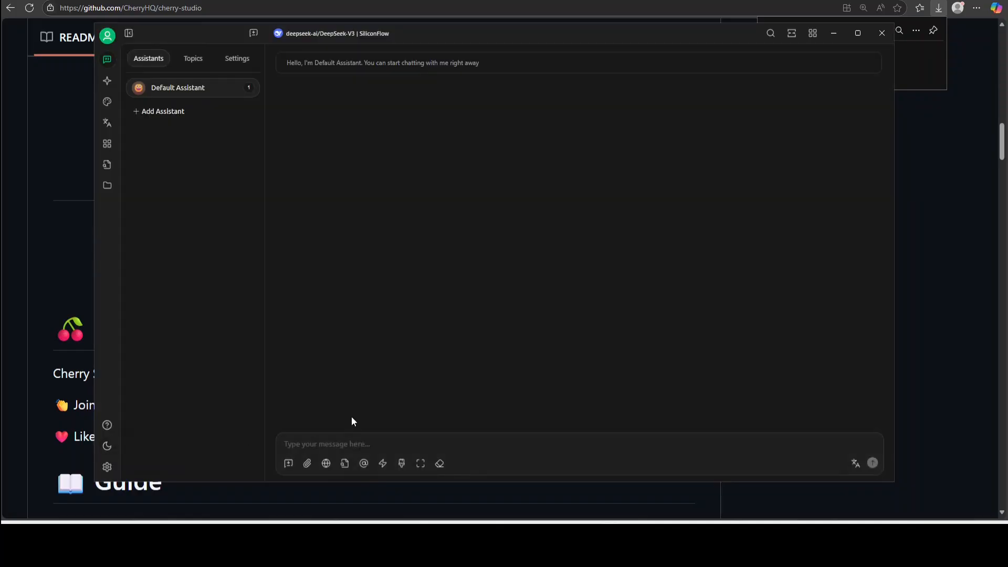
left_click(107, 467)
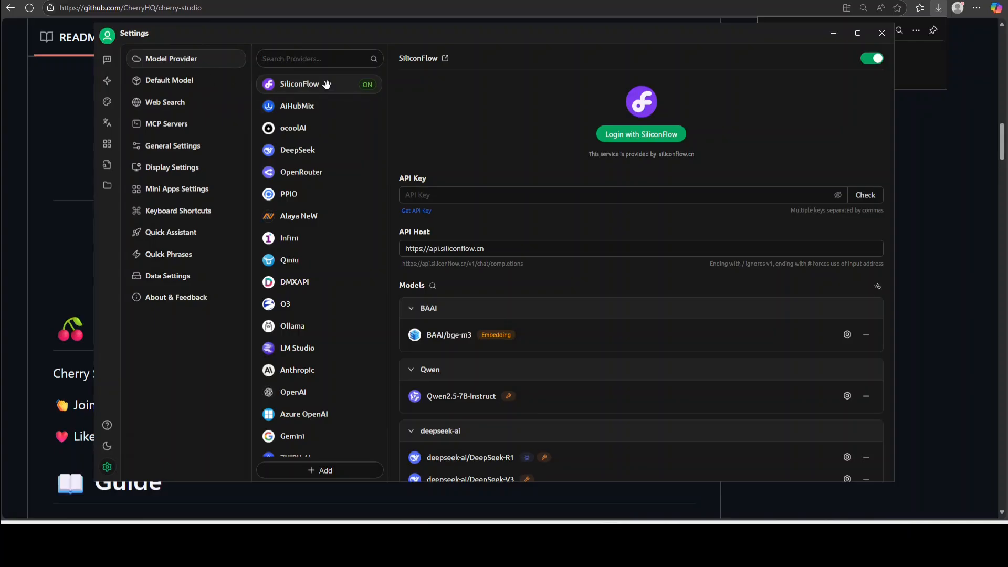
- Look through the full list of available model providers in the settings
scroll(339, 189, "down", 5)
scroll(338, 189, "down", 7)
scroll(336, 247, "up", 12)
scroll(366, 235, "down", 6)
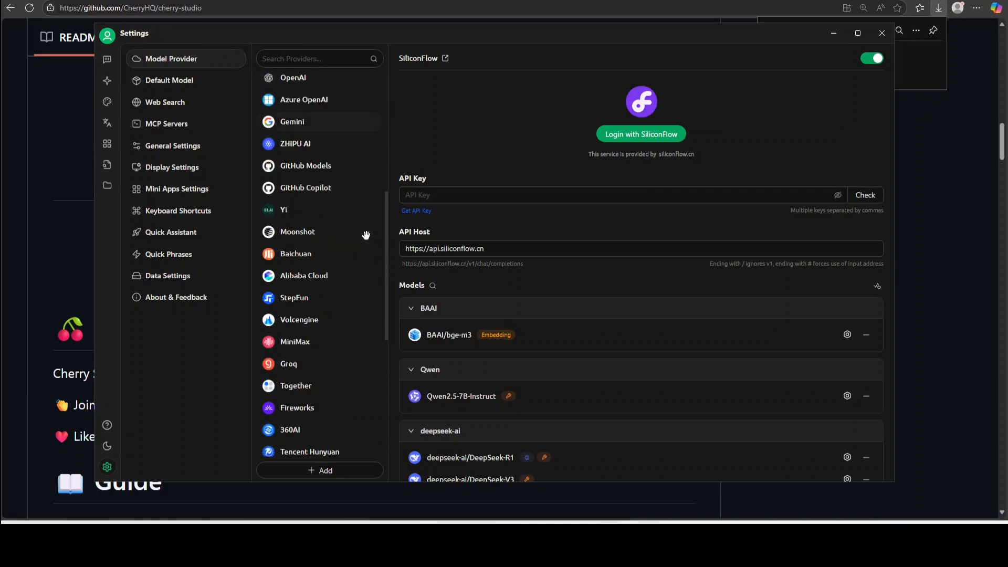
scroll(366, 235, "down", 6)
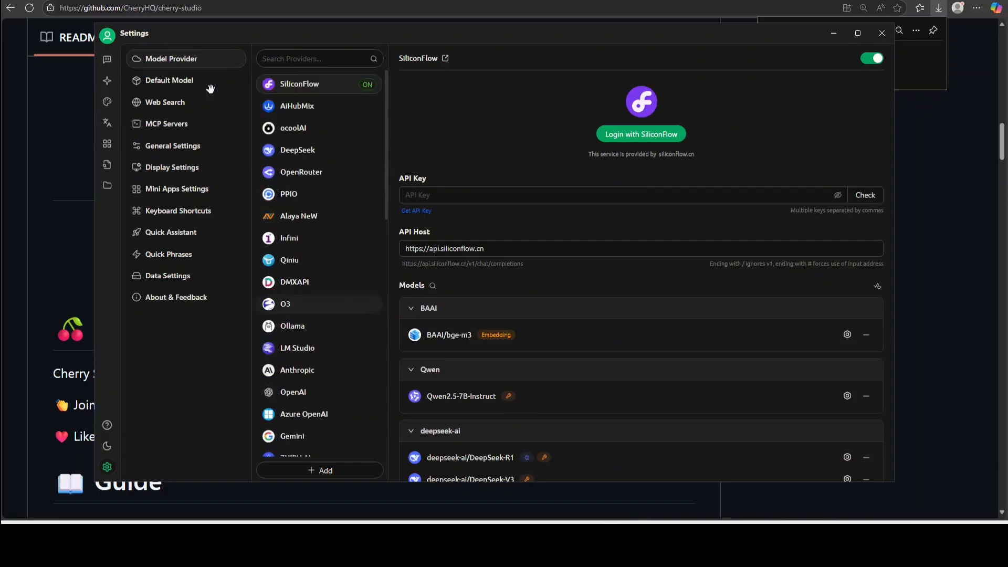
- Review the default model, web search provider, MCP server and general settings, ending back at the model provider settings
left_click(157, 82)
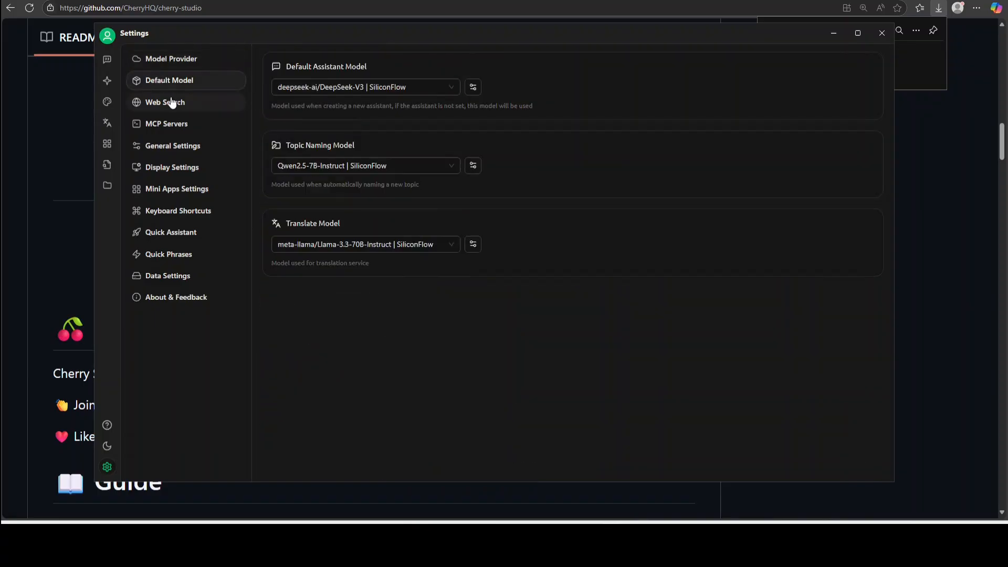
left_click(169, 105)
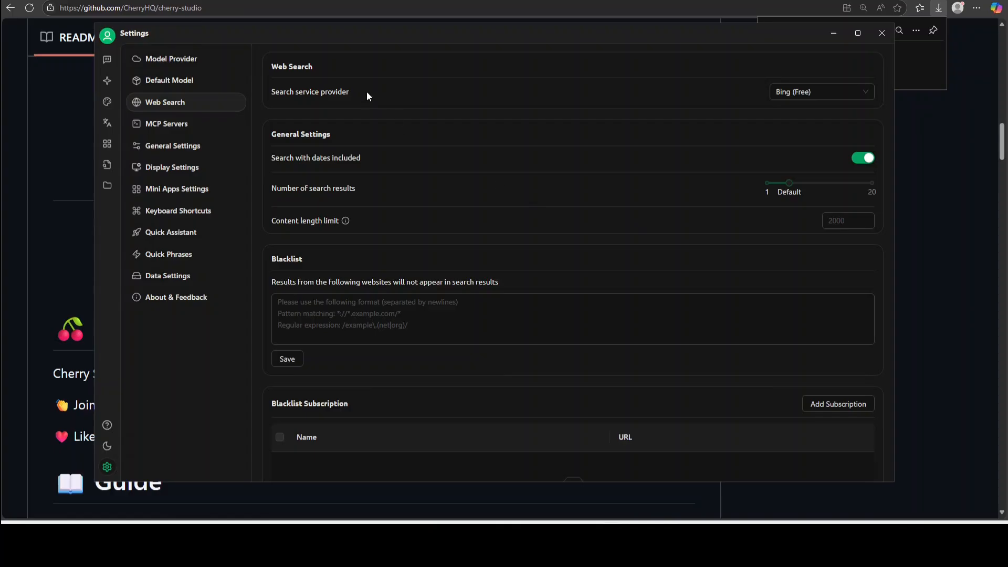
left_click(837, 96)
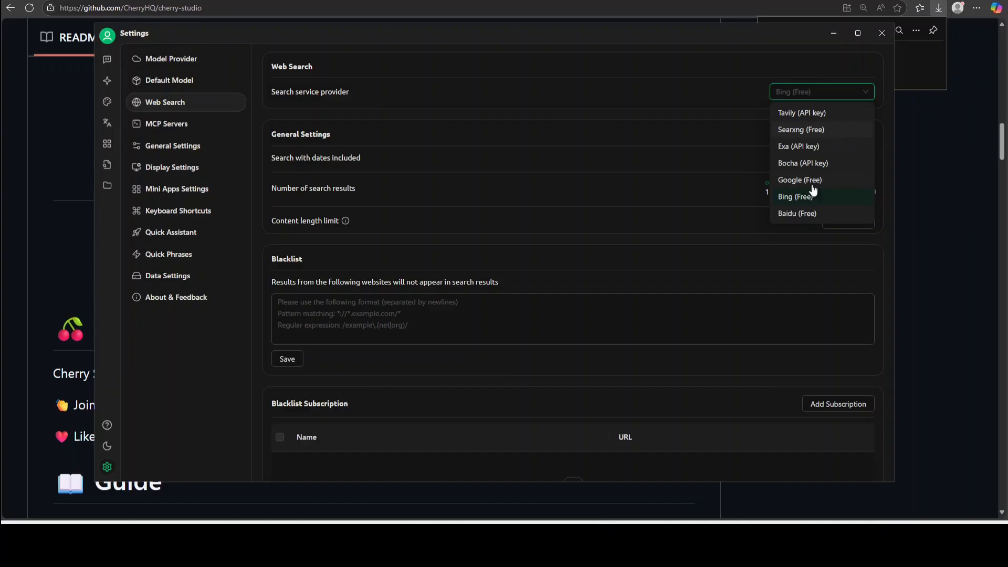
left_click(163, 126)
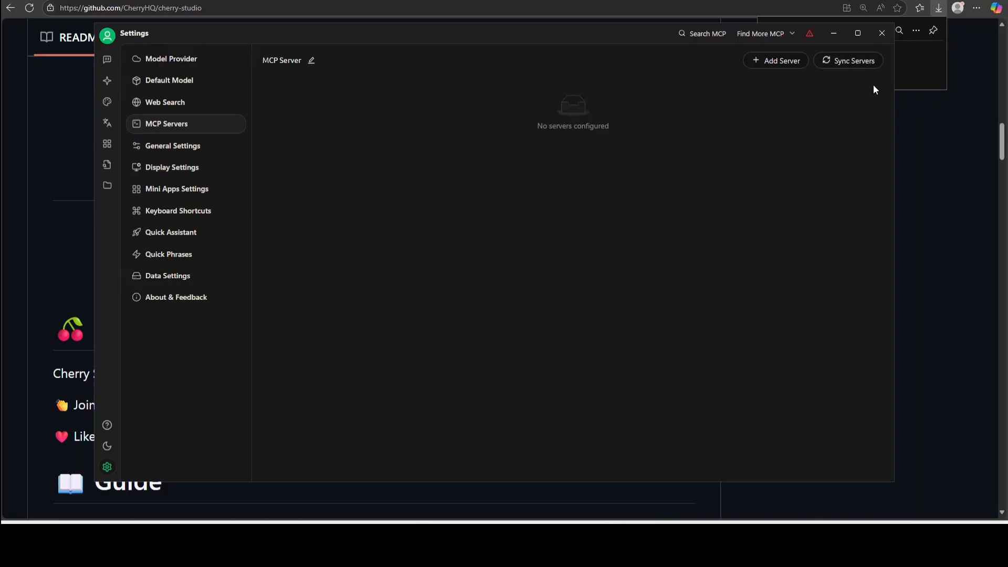
left_click(169, 147)
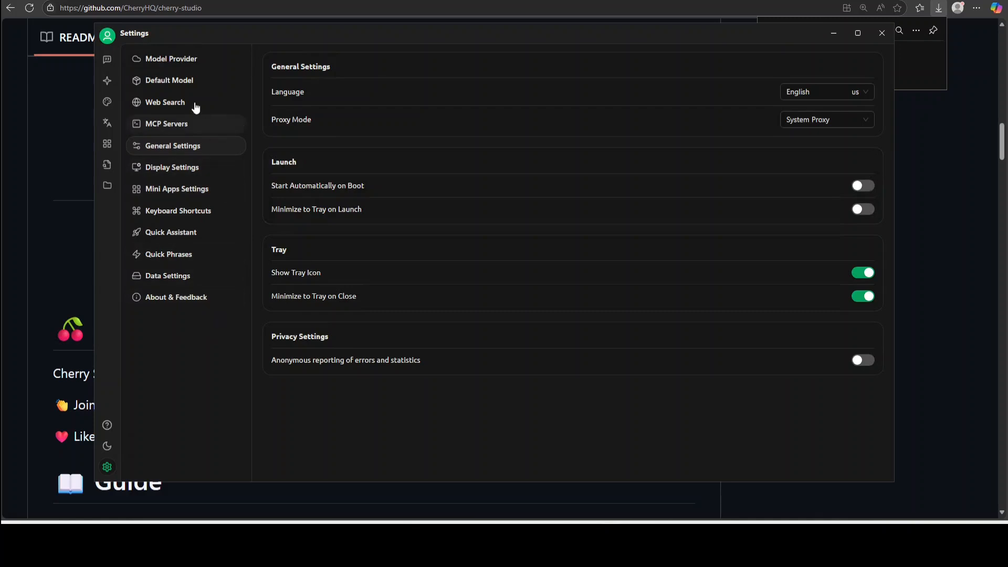
left_click(181, 63)
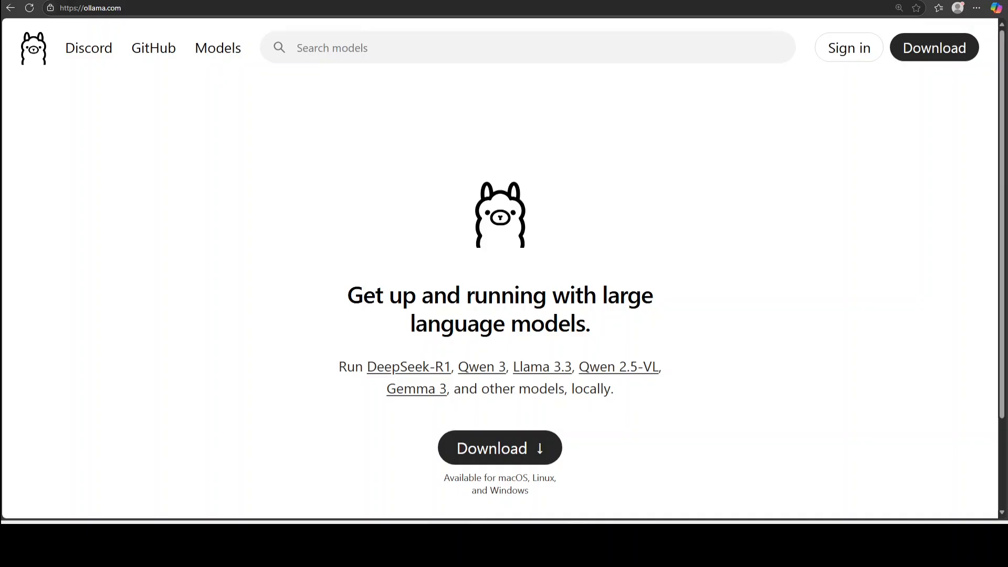
- Open the download page on the Ollama website and view the macOS download option
left_click(487, 454)
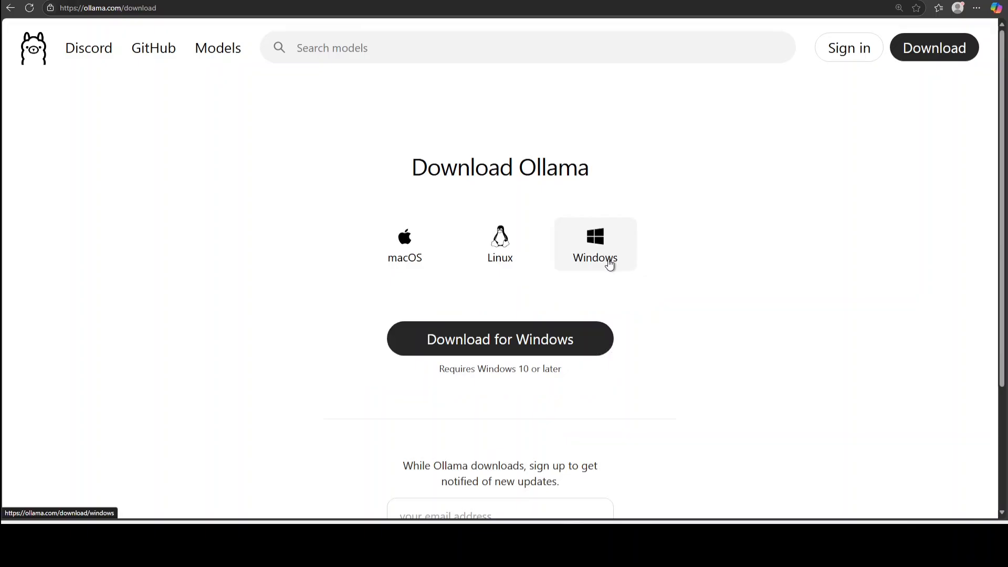
left_click(411, 254)
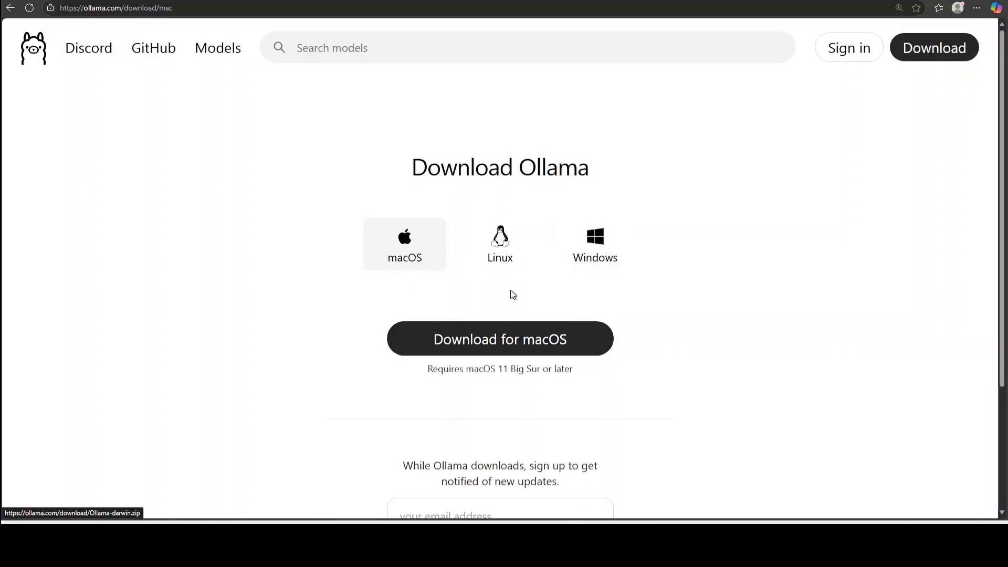
- Switch to the Command Prompt and run nvidia-smi to check the installed GPU
key("alt+Tab")
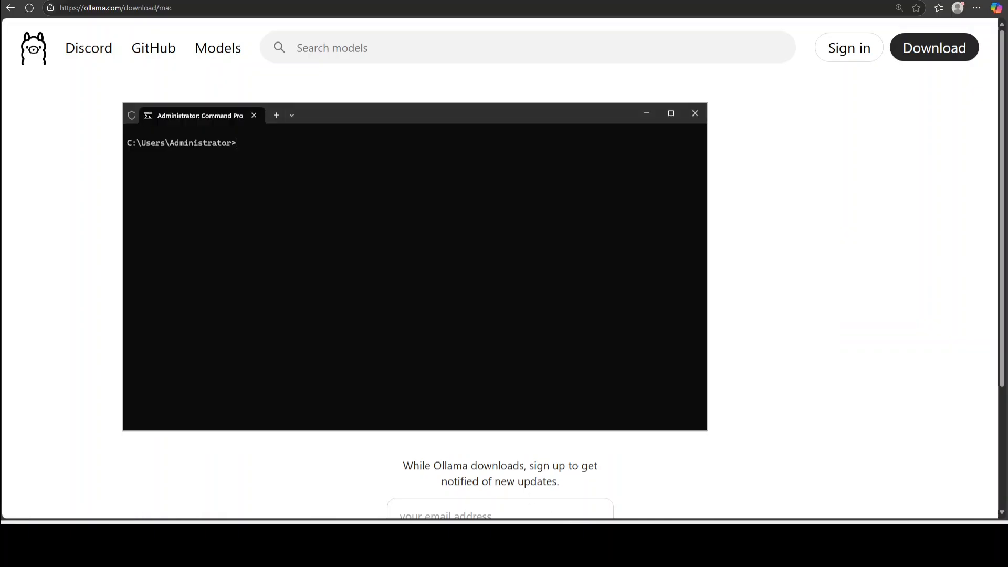
type("nvidi")
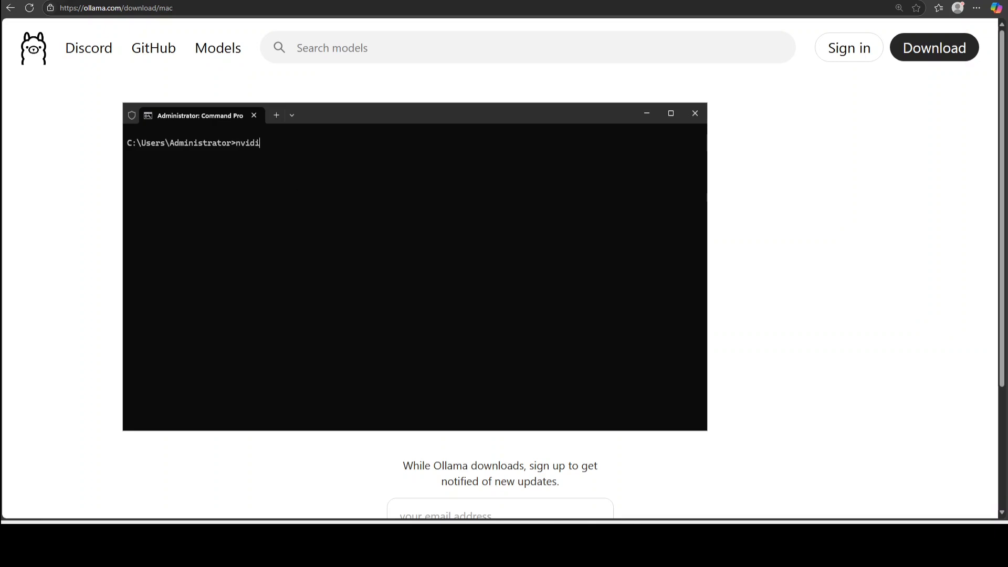
type("a-smi")
key("Return")
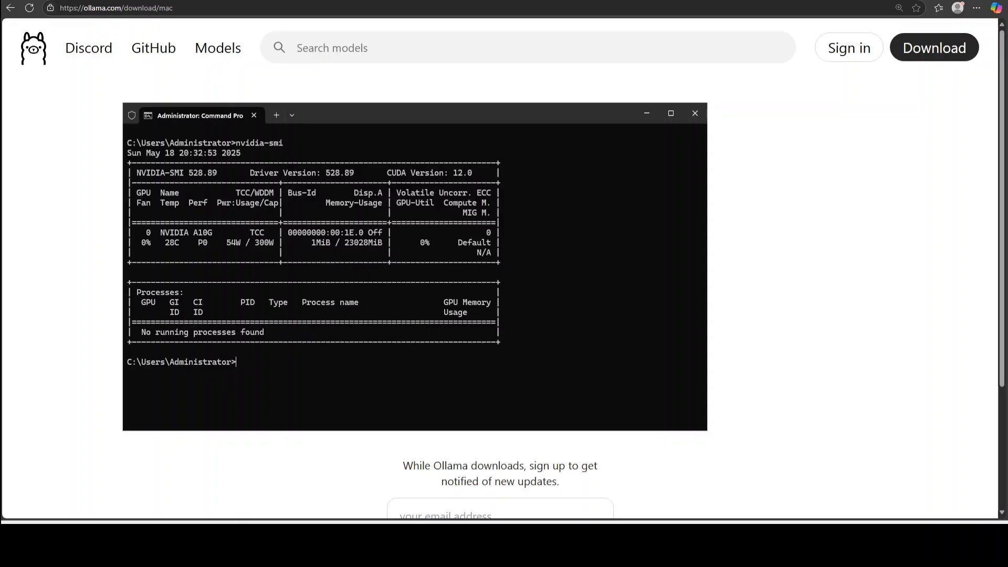
- Clear the Command Prompt output, trying clear first and using cls instead
type("clear")
key("Return")
type("c")
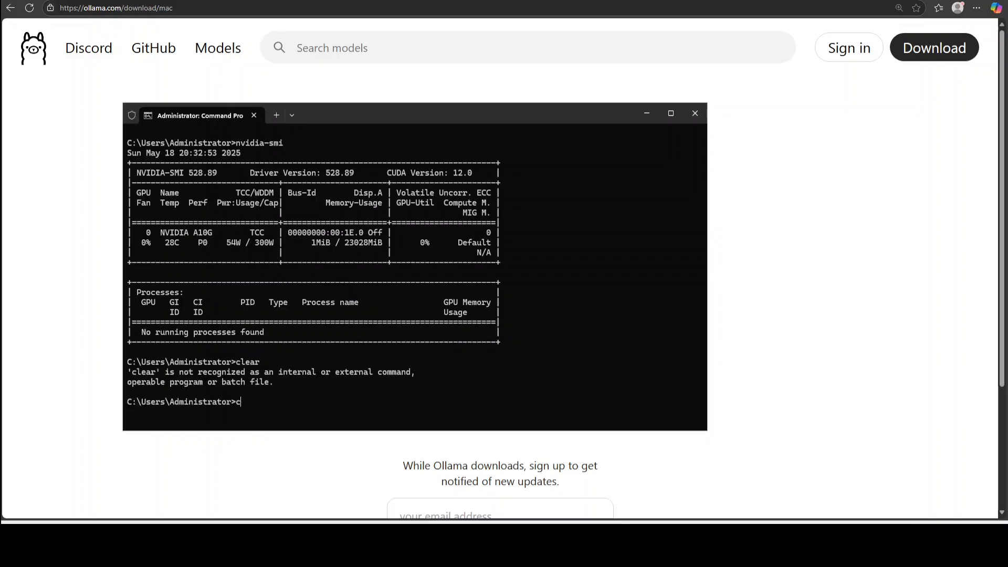
type("ls")
key("Return")
- Check the installed Ollama version with ollama --version and list the local models with ollama list
type("ollama --version")
key("Return")
type("ollama list")
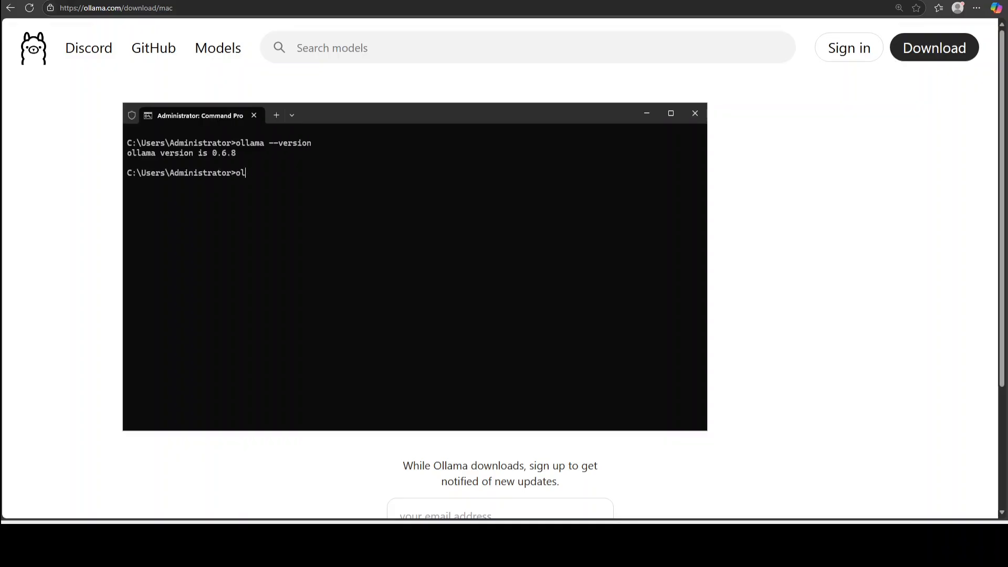
key("Return")
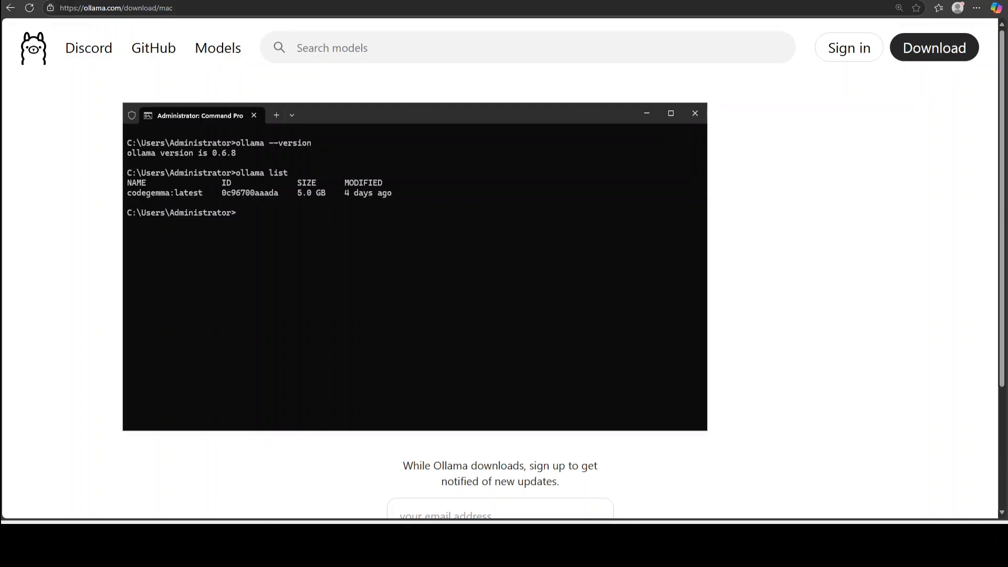
- Filter Ollama's model library by Tools on the website, open the qwen3 page and look over its model sizes
left_click(221, 52)
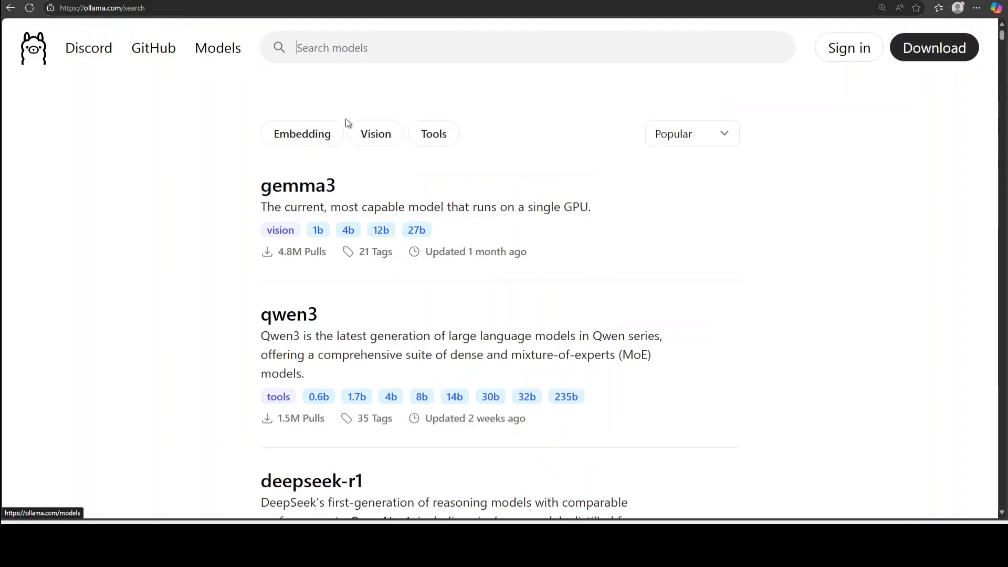
left_click(443, 137)
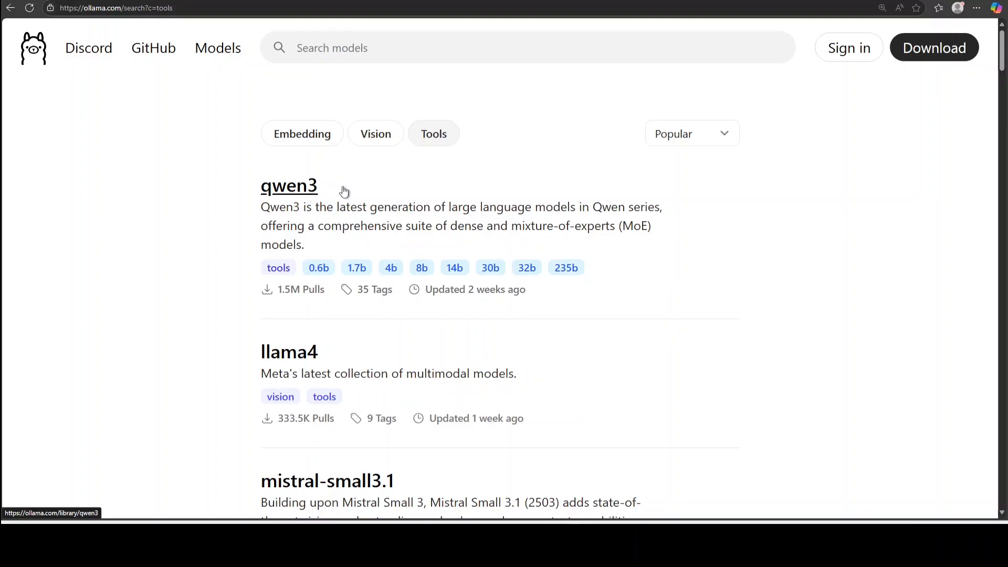
left_click(310, 196)
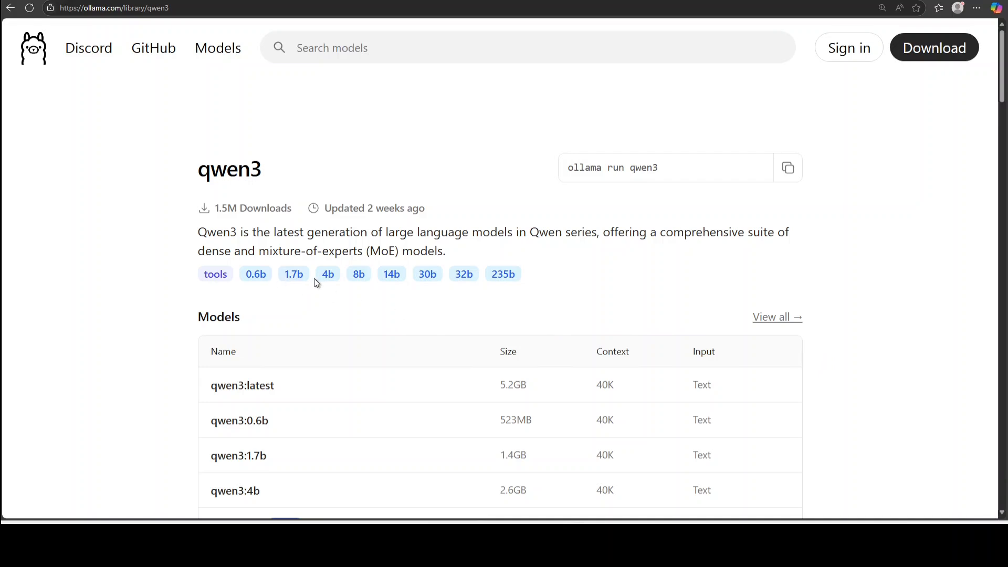
scroll(526, 306, "down", 1)
scroll(555, 293, "up", 1)
scroll(483, 356, "down", 2)
scroll(475, 359, "up", 2)
- Copy the qwen3 run command from the model page and execute ollama run qwen3 in the Command Prompt
left_click(785, 171)
key("alt+Tab")
key("ctrl+v")
key("Return")
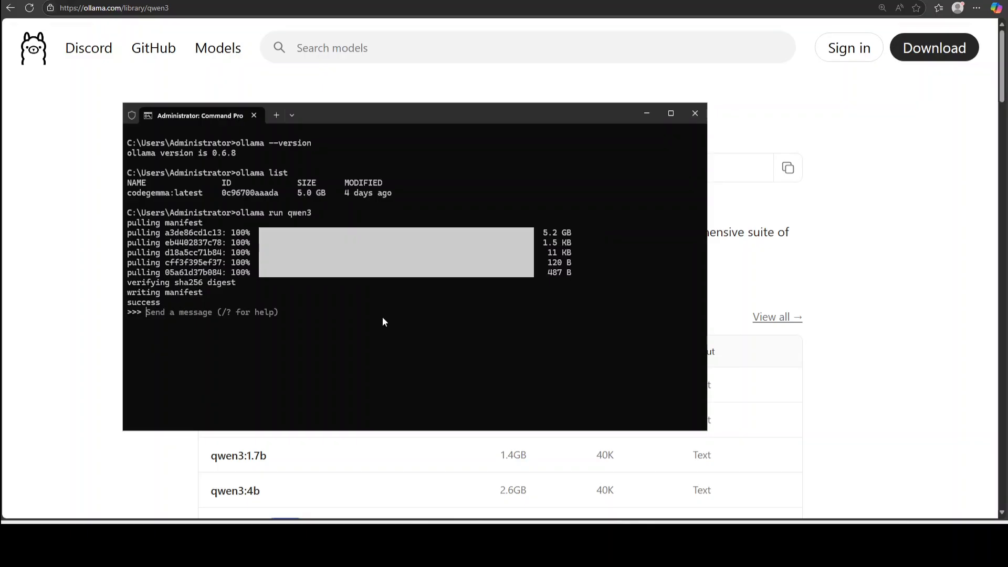
- Send the test message "hello" to the qwen3 model and minimize the Command Prompt window
type("hello")
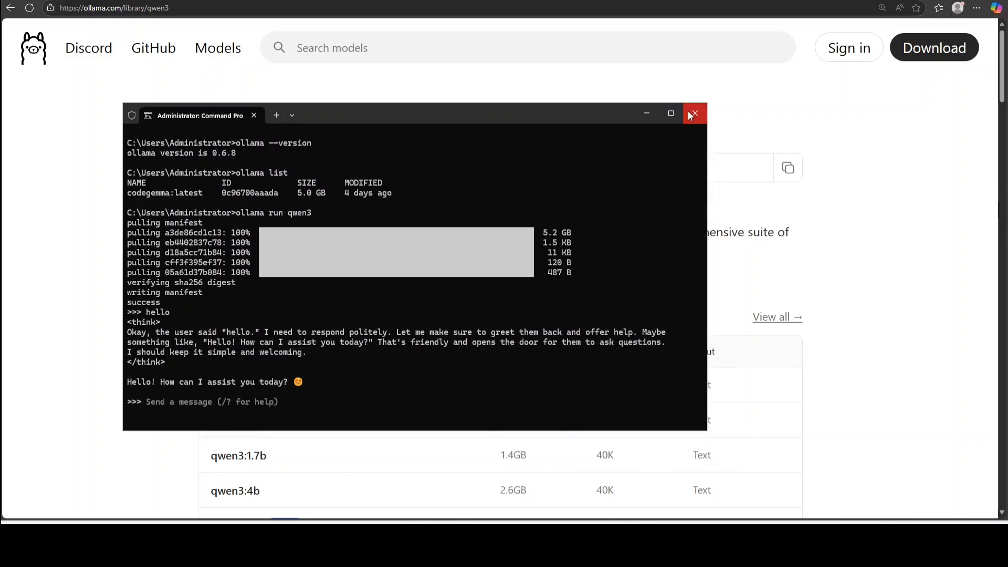
left_click(647, 112)
- Switch to Cherry Studio and examine the API key and API host settings of the Ollama provider
key("alt+Tab")
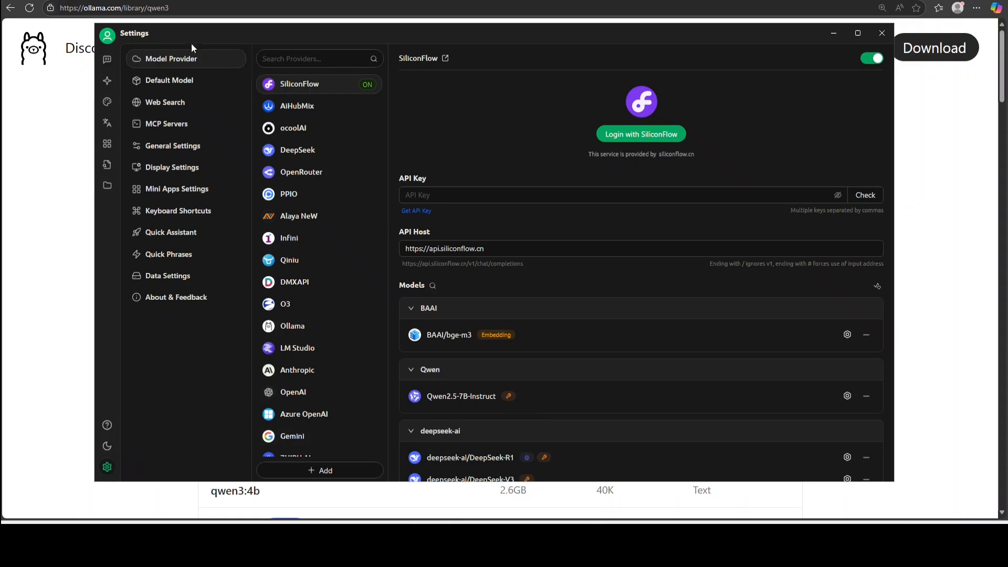
left_click(305, 327)
left_click(441, 101)
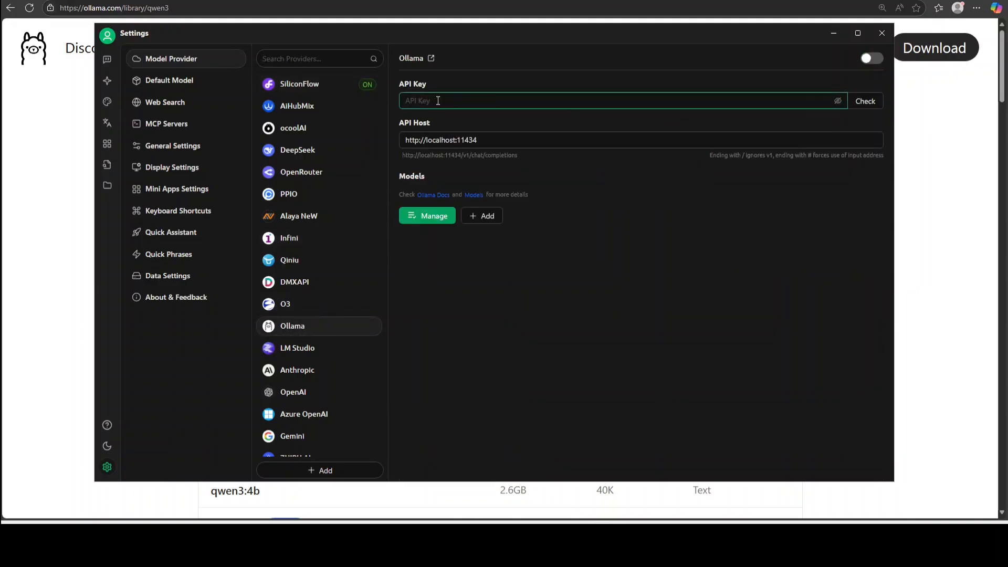
left_click(481, 141)
left_click_drag(480, 141, 386, 141)
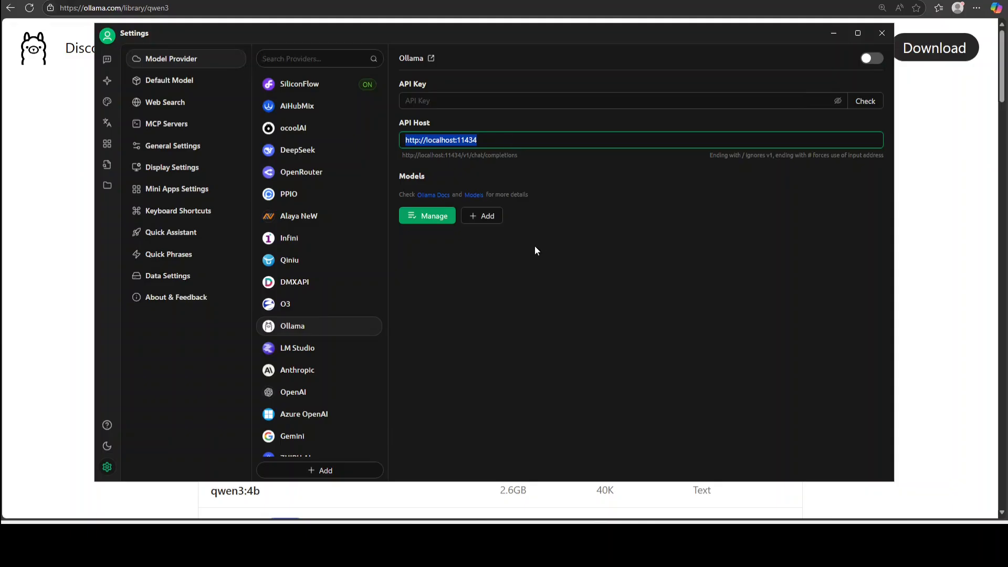
left_click(487, 216)
left_click(527, 214)
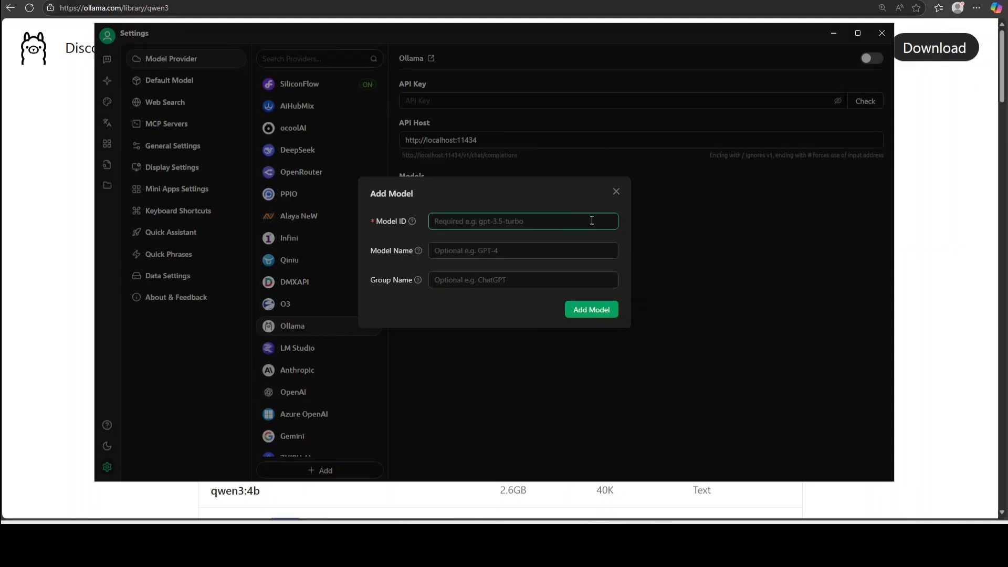
left_click(616, 192)
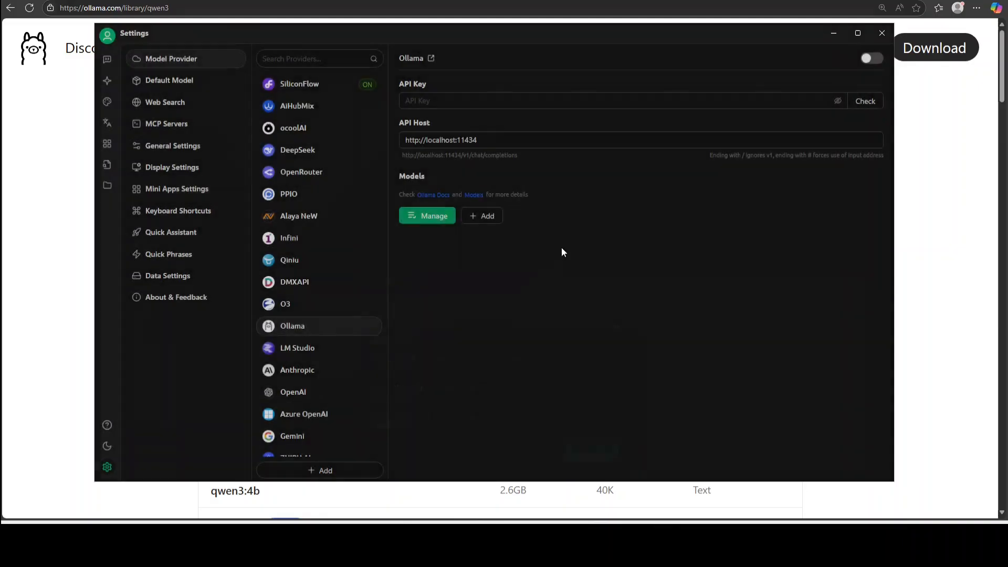
- Add the qwen3:latest model from the list of locally available Ollama models to the Ollama provider
left_click(418, 220)
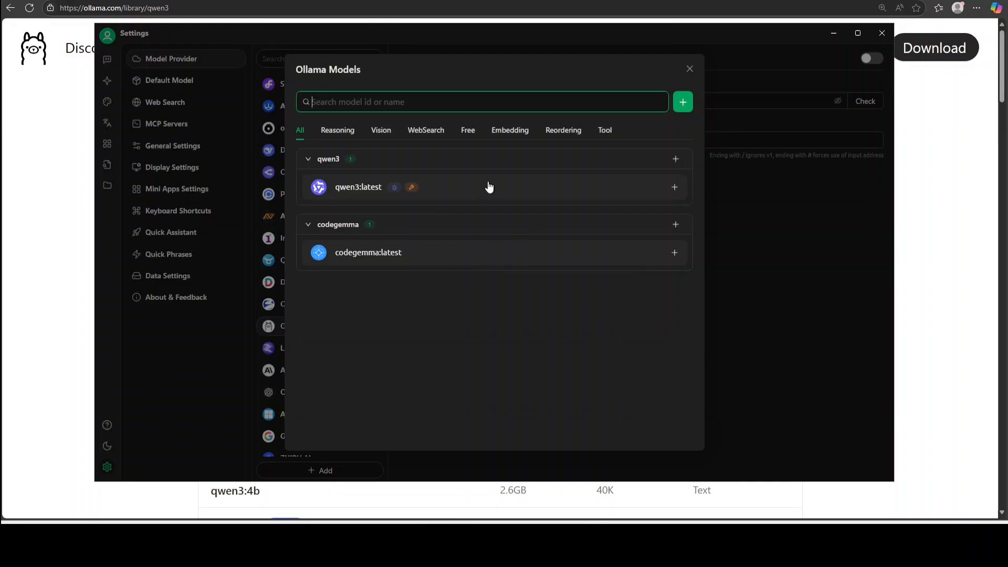
mouse_move(407, 195)
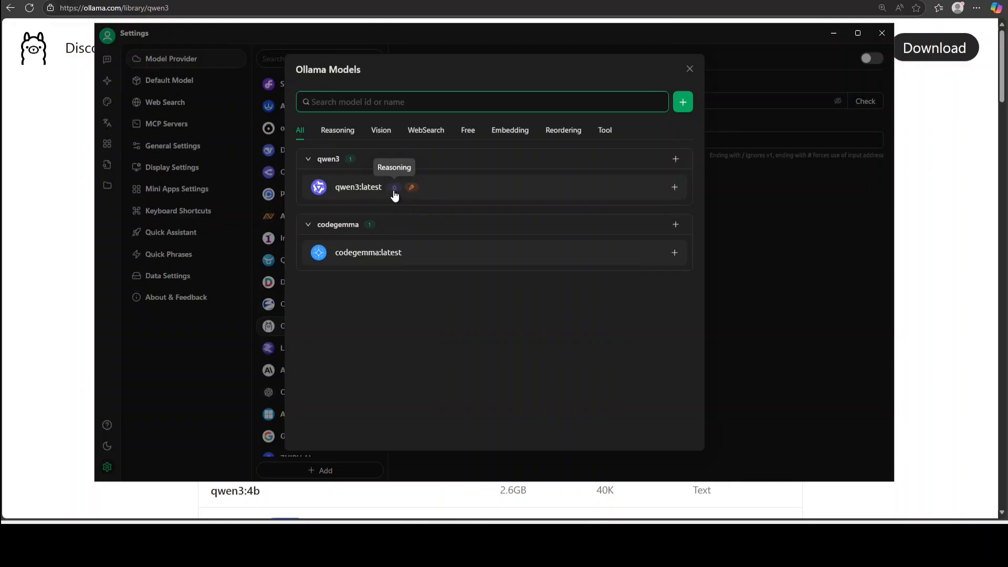
left_click(572, 191)
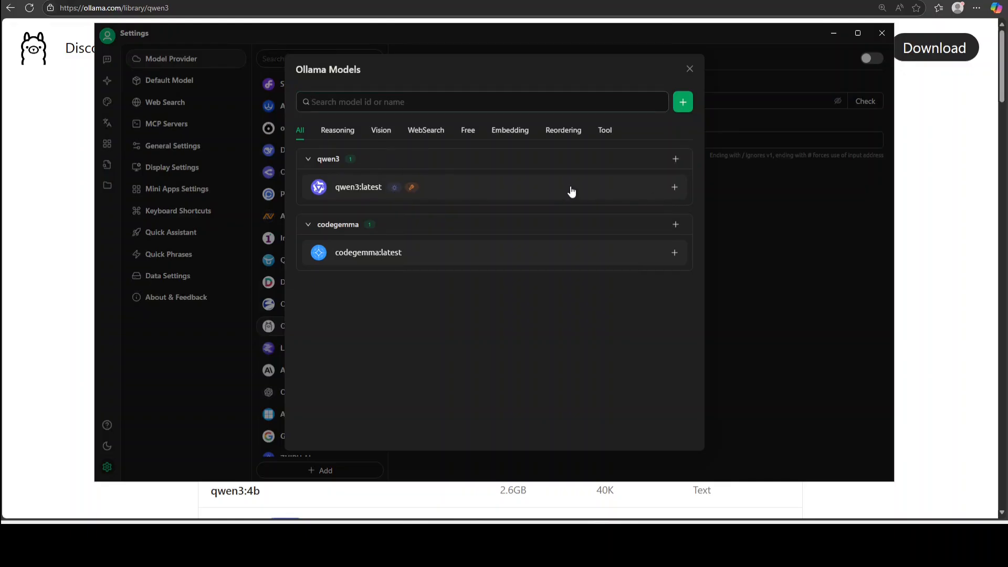
left_click(674, 187)
left_click(690, 70)
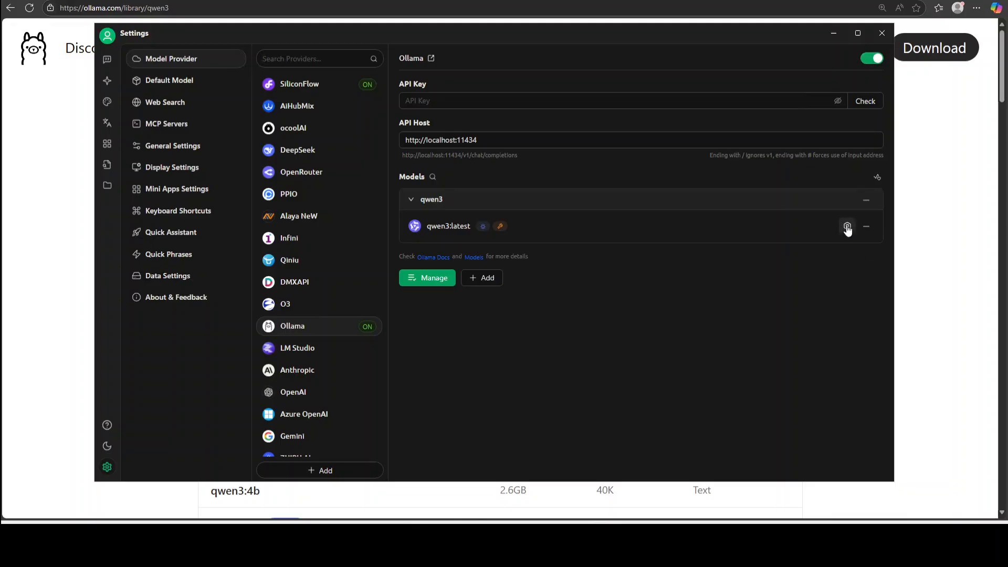
left_click(866, 142)
left_click(665, 335)
- Open the Default Assistant chat and switch its model to Ollama's qwen3:latest
left_click(107, 60)
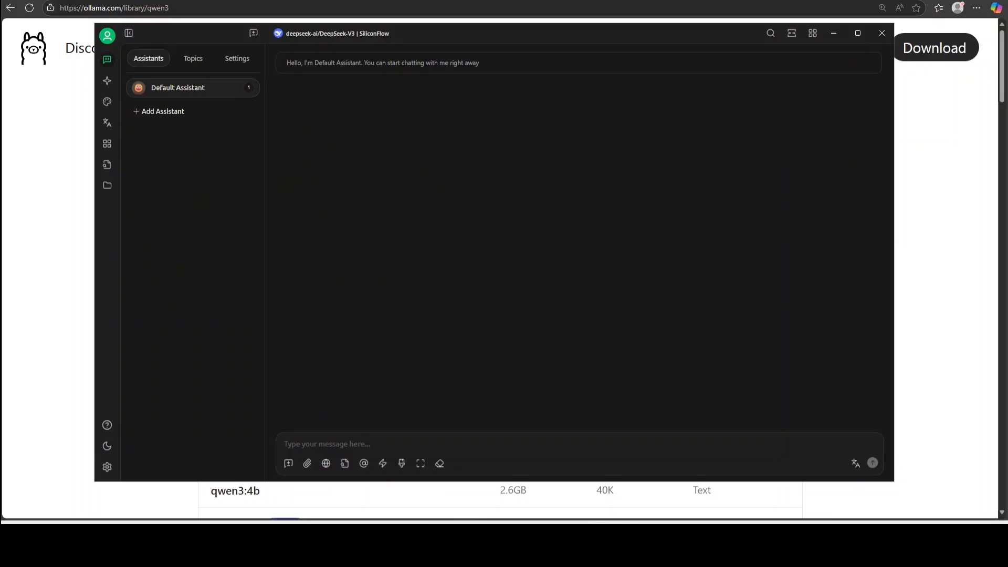
left_click(335, 33)
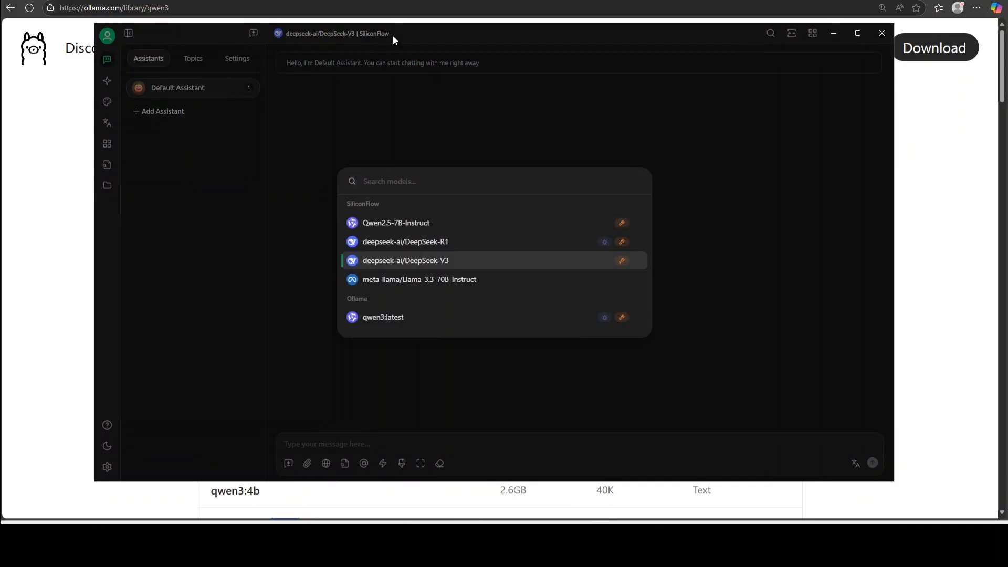
left_click(377, 318)
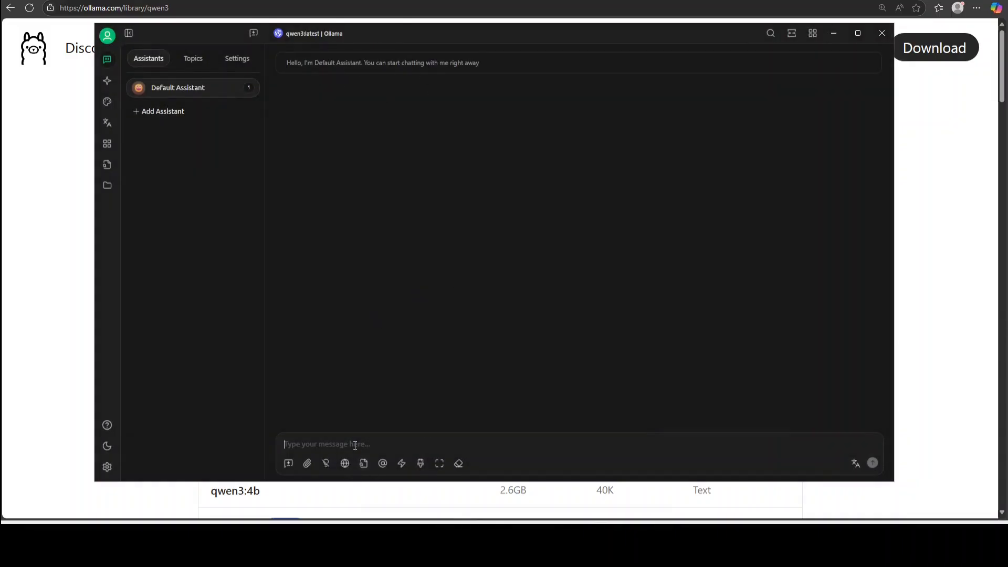
- Send the test messages "hello" and "what is happiness" to the qwen3 model in the chat
type("hello")
key("Return")
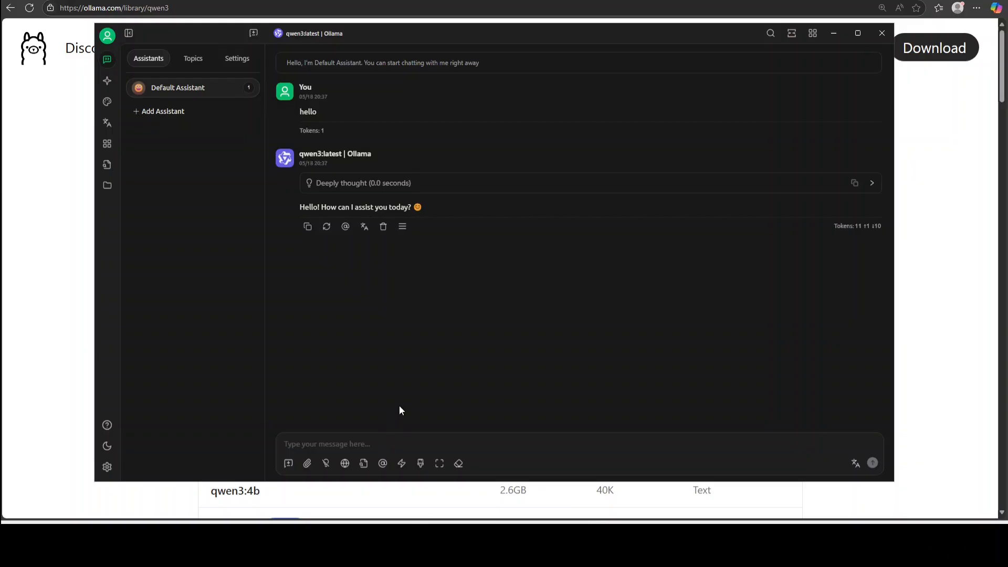
type("what is happiness")
key("Return")
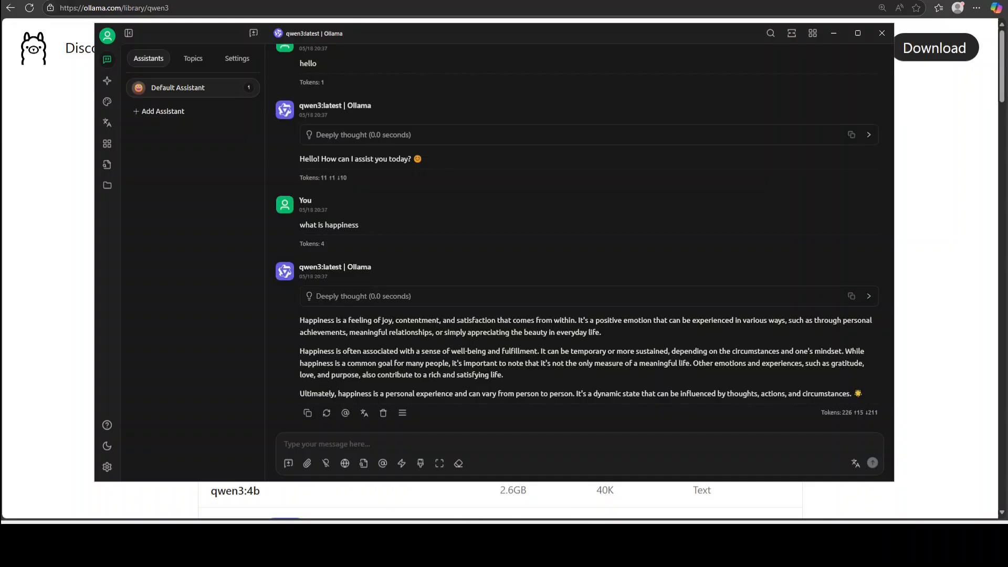
- Look over the agents in the Language category and the available providers for image generation
left_click(107, 81)
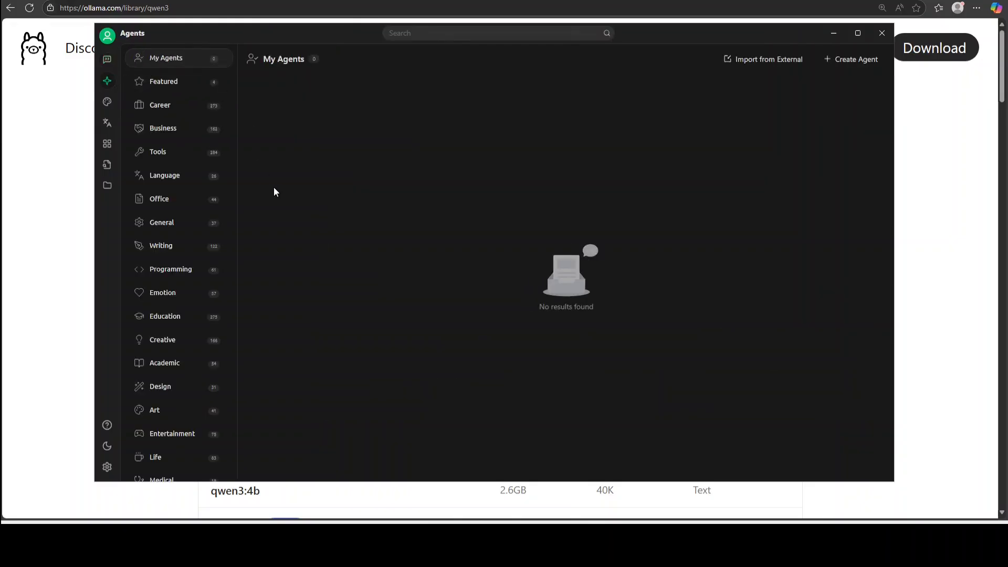
left_click(169, 179)
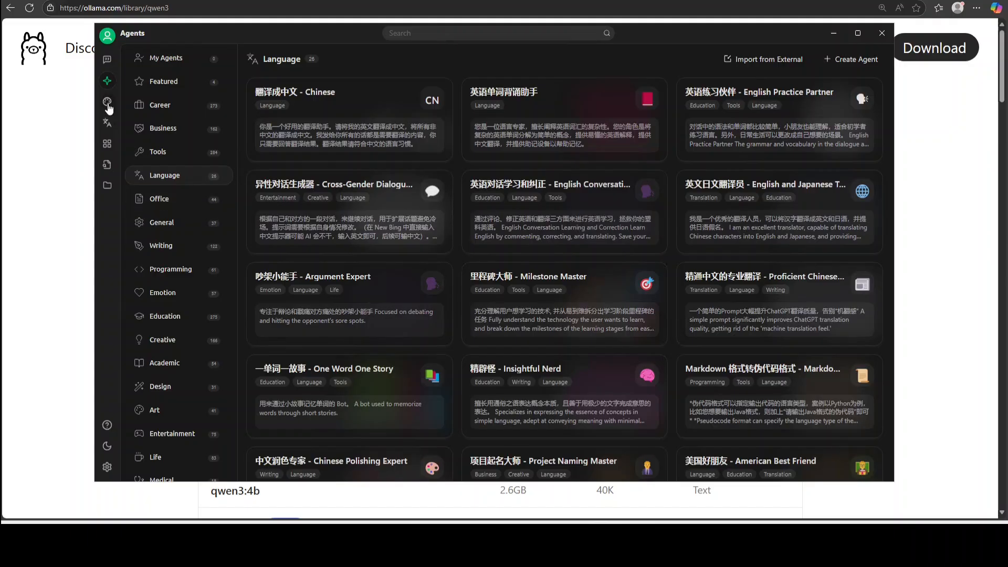
left_click(108, 107)
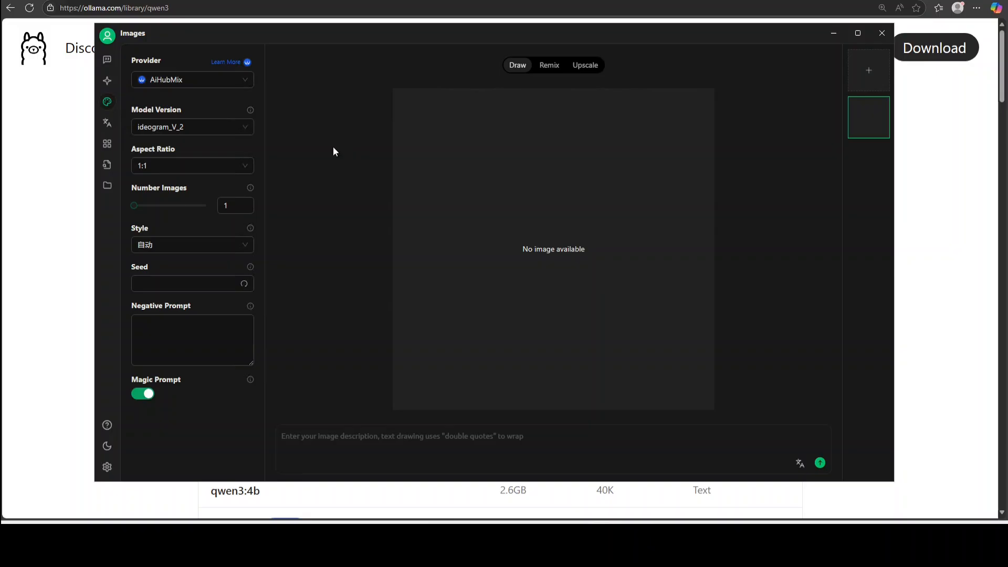
left_click(193, 86)
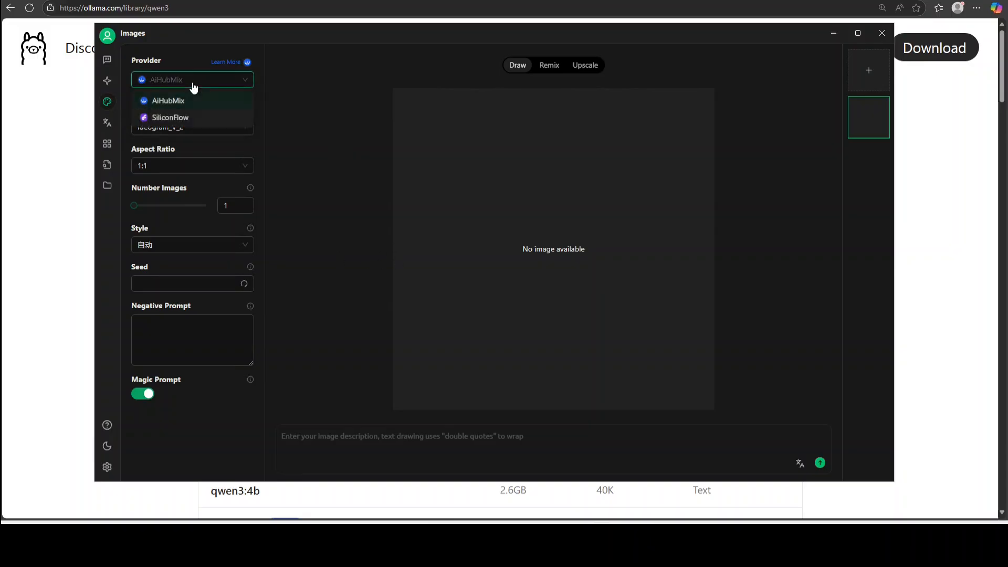
left_click(752, 184)
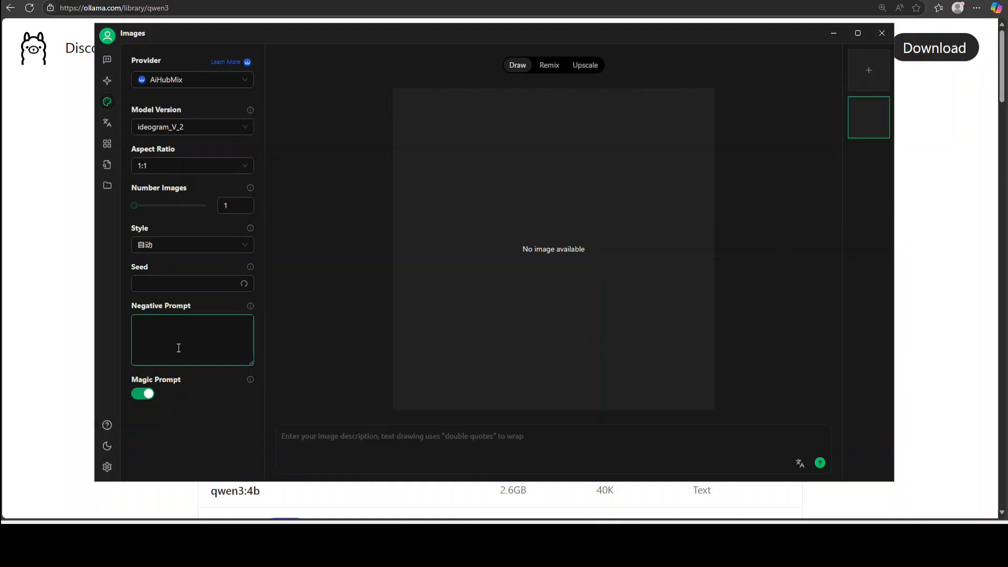
- Try to translate the text "hello" into Chinese in the translation tool
left_click(107, 126)
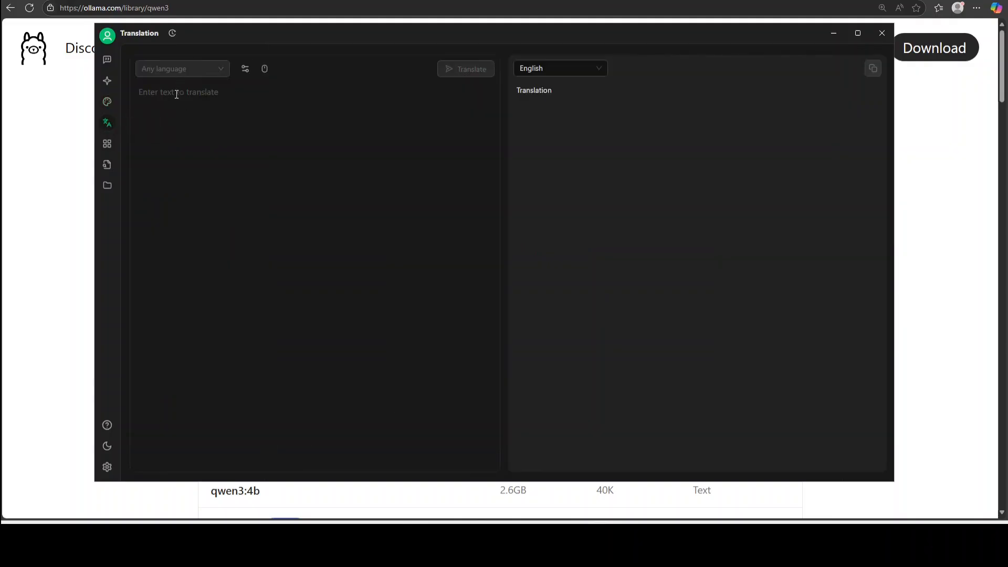
type("hello")
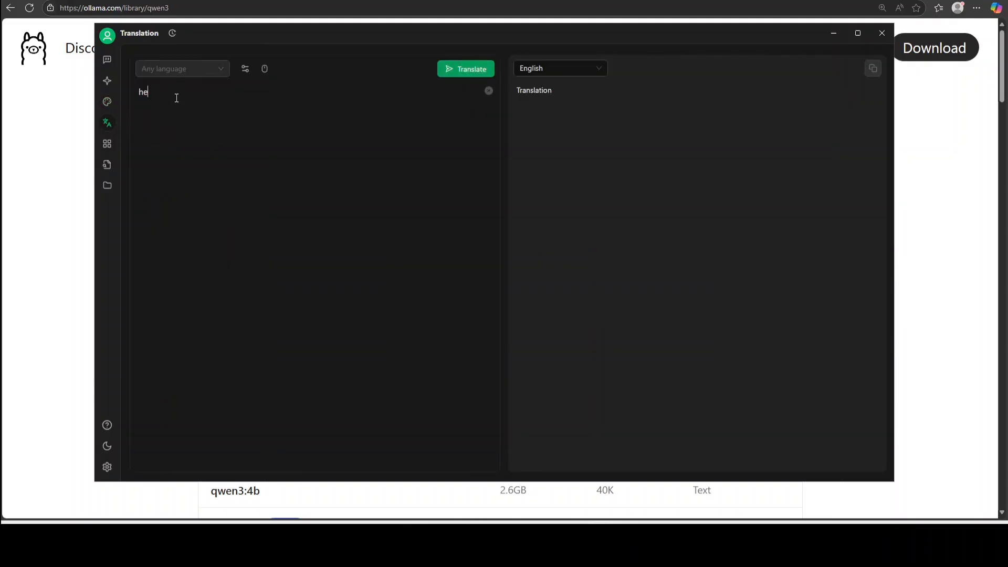
left_click(547, 72)
left_click(549, 108)
left_click(476, 72)
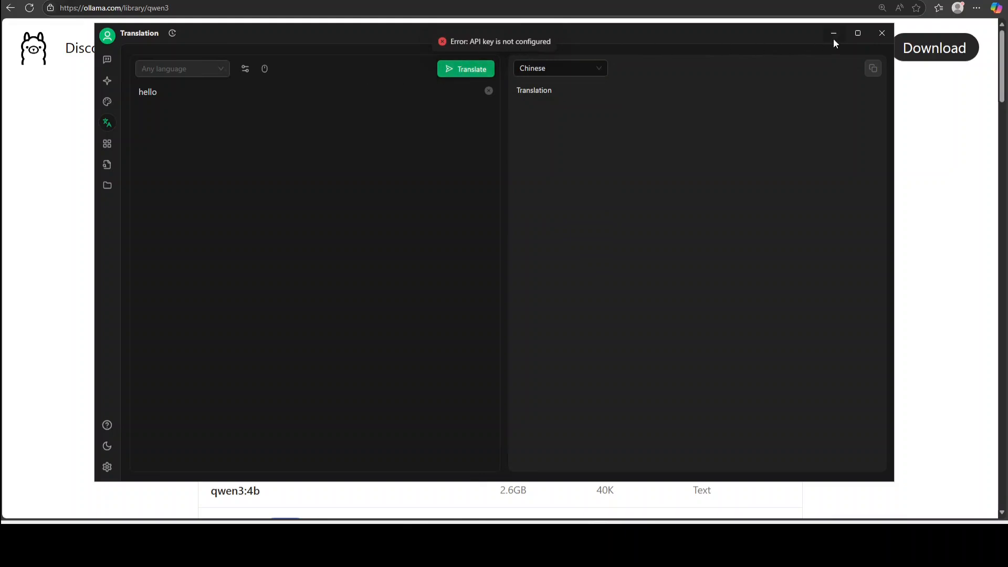
- Look over the mini apps collection, the knowledge base page and the Image, Text and All Files categories of the file manager
left_click(107, 145)
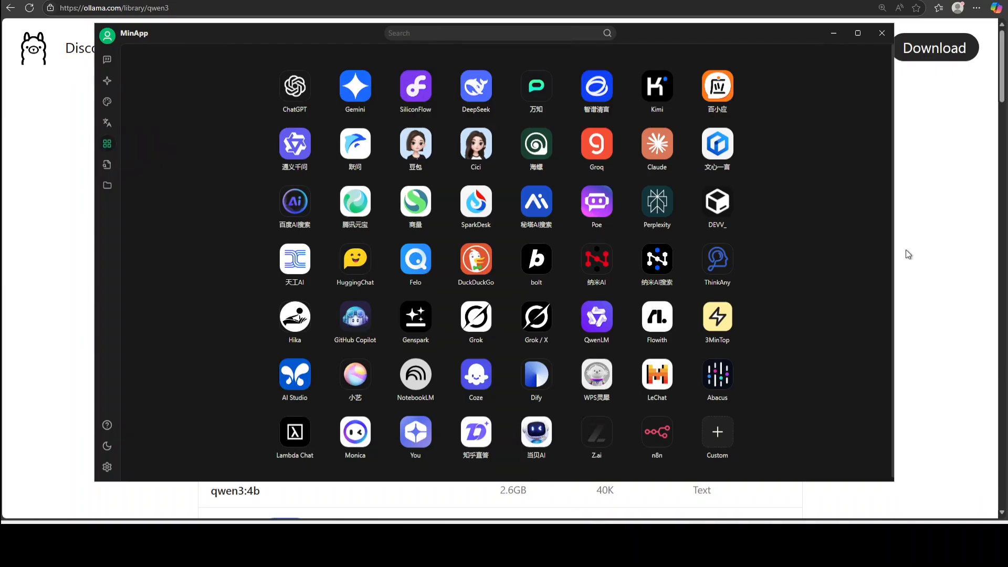
scroll(843, 275, "down", 1)
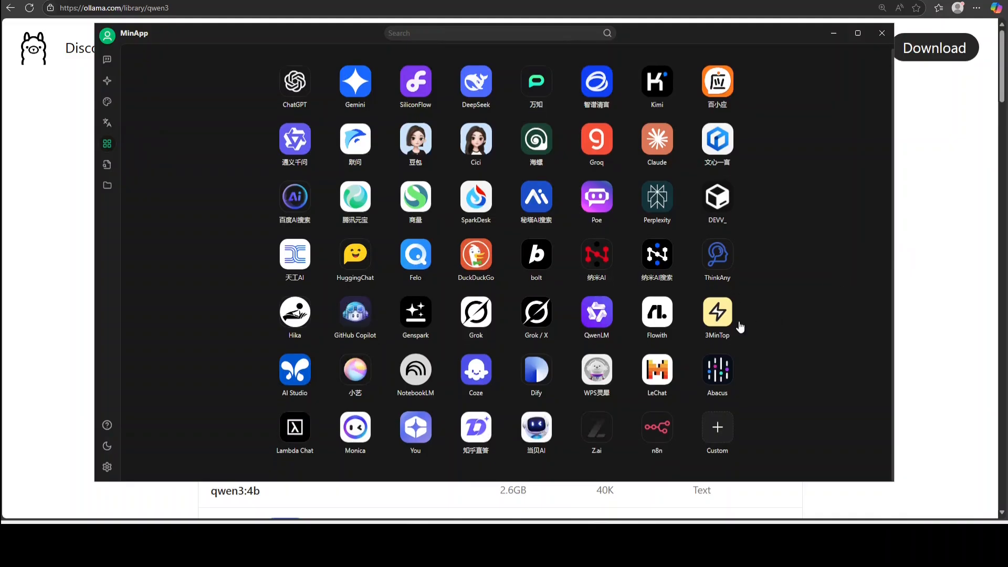
scroll(672, 307, "up", 1)
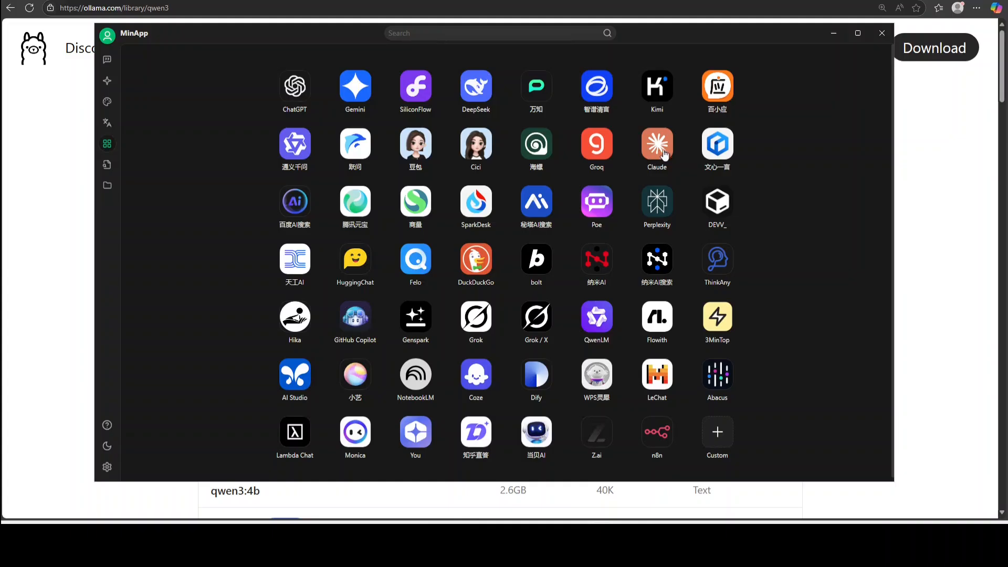
left_click(108, 166)
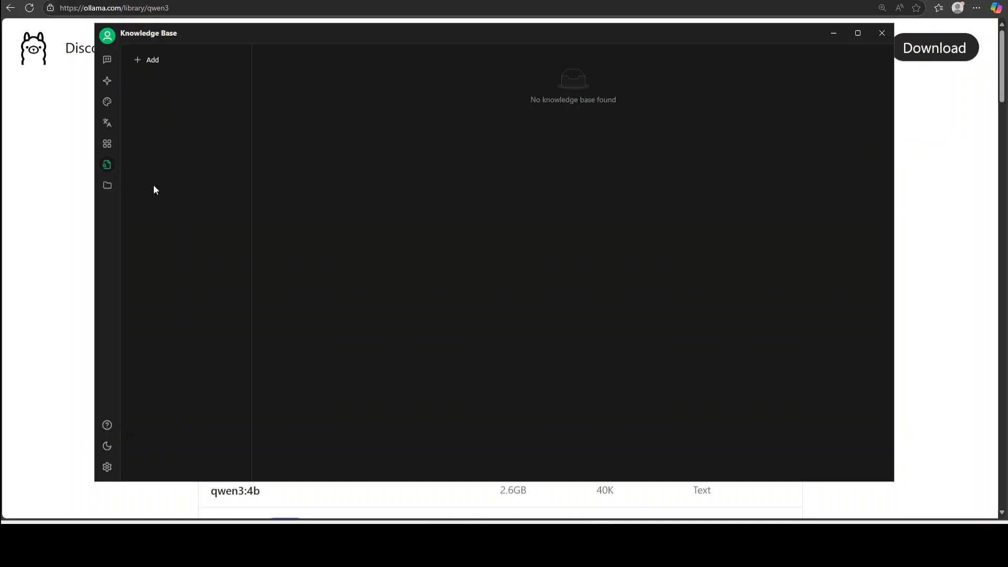
left_click(109, 187)
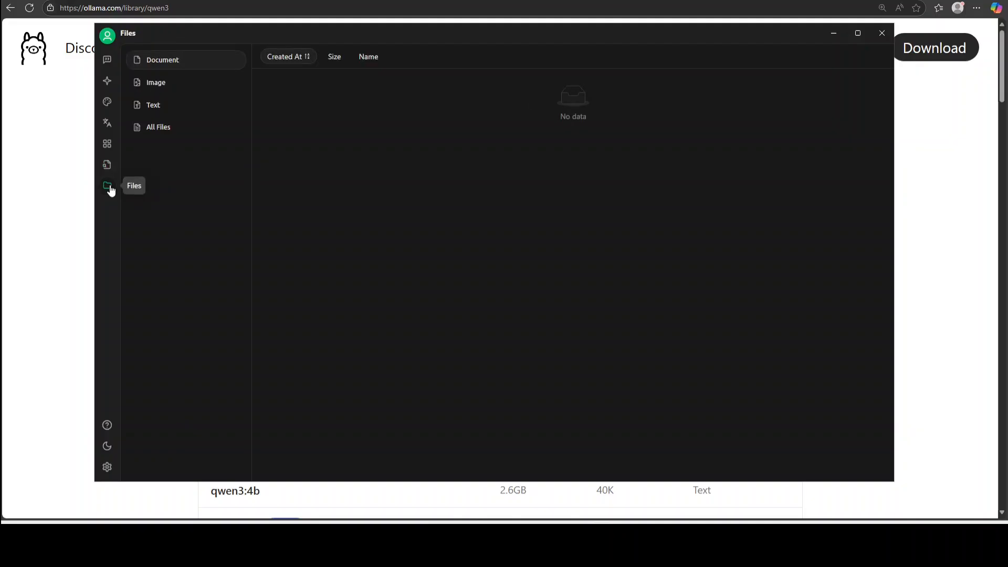
left_click(155, 84)
left_click(154, 105)
left_click(159, 129)
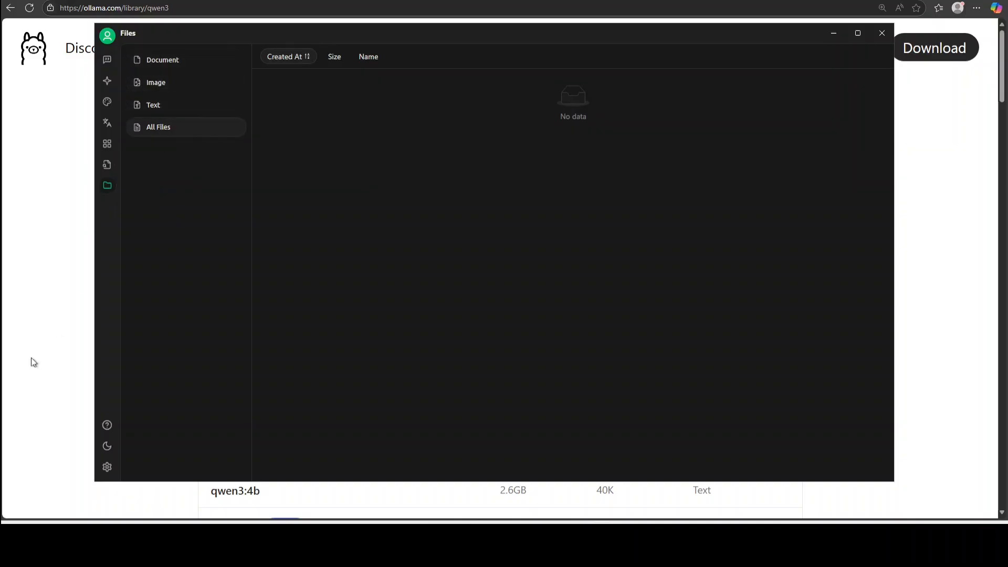
- Create a knowledge base named with the person's first name, using the BAAI/bge-m3 embedding model, and add mypdf.pdf from the KB folder to it
left_click(107, 164)
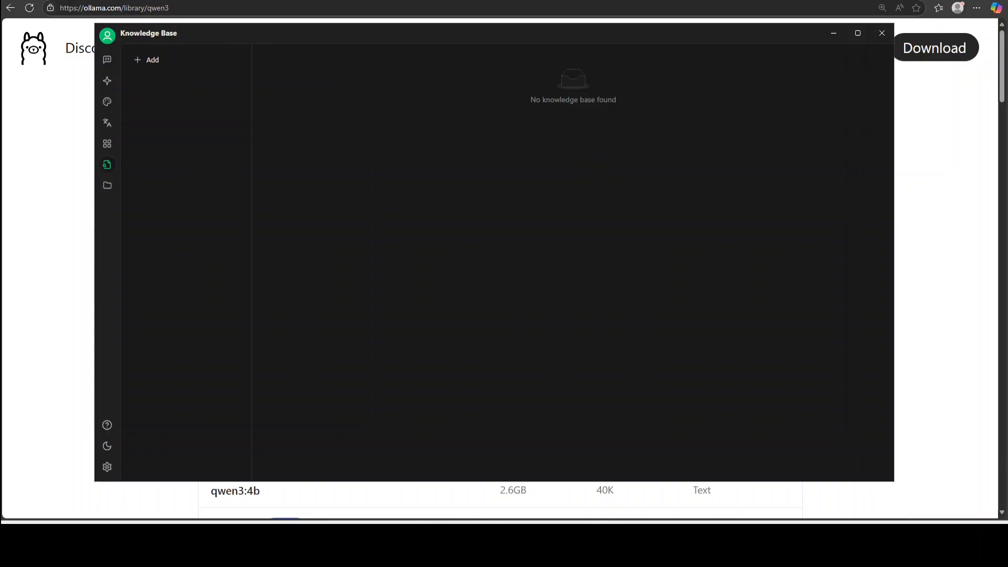
left_click(149, 61)
type("finan")
key("BackSpace")
key("BackSpace")
key("BackSpace")
key("BackSpace")
key("BackSpace")
type("Fahd")
left_click(419, 220)
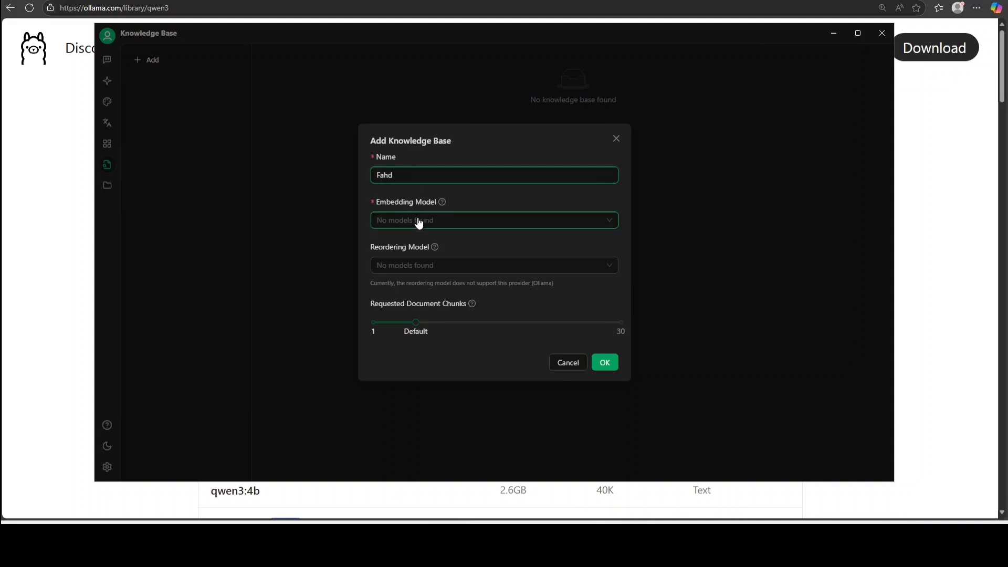
left_click(411, 263)
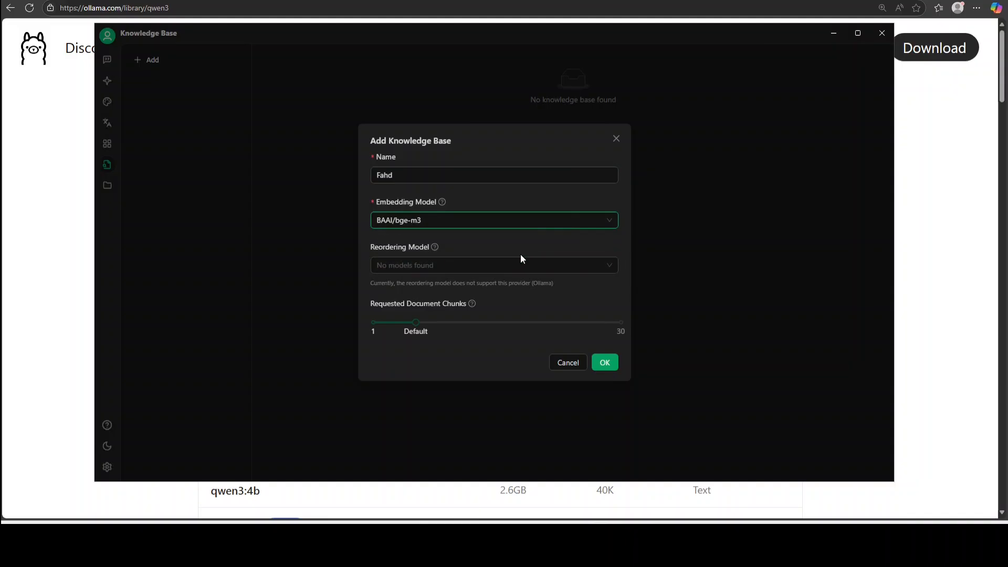
left_click(609, 362)
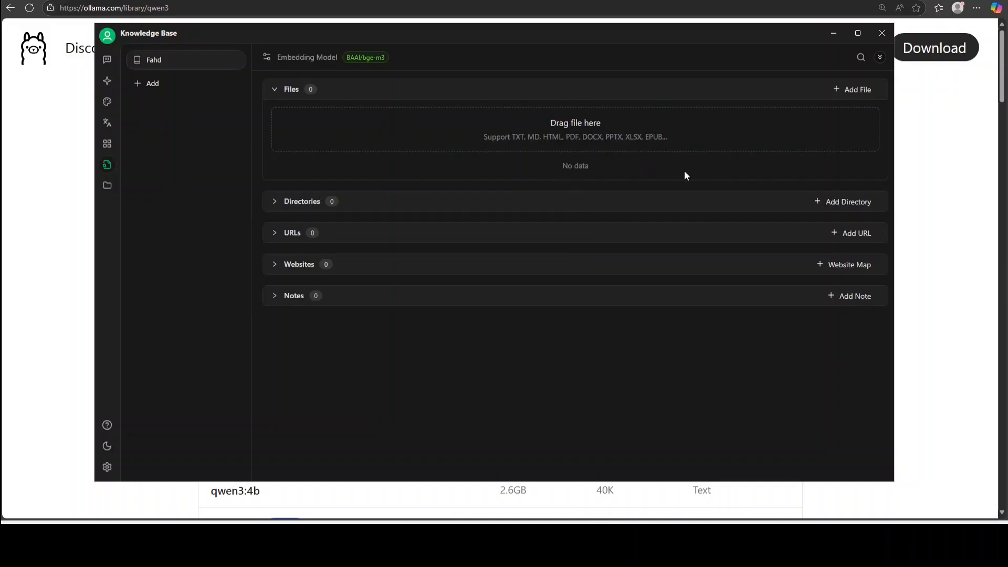
left_click(577, 139)
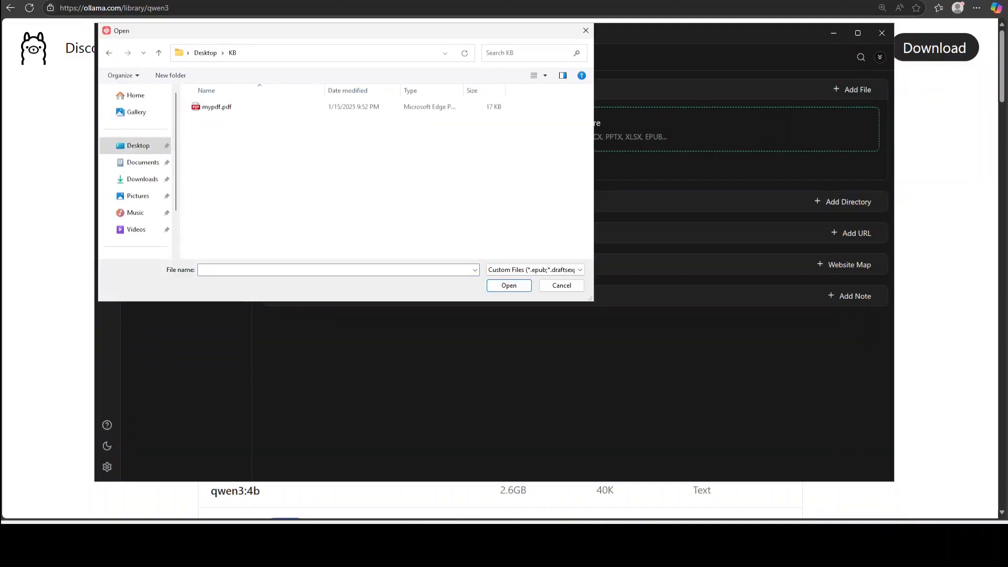
double_click(215, 107)
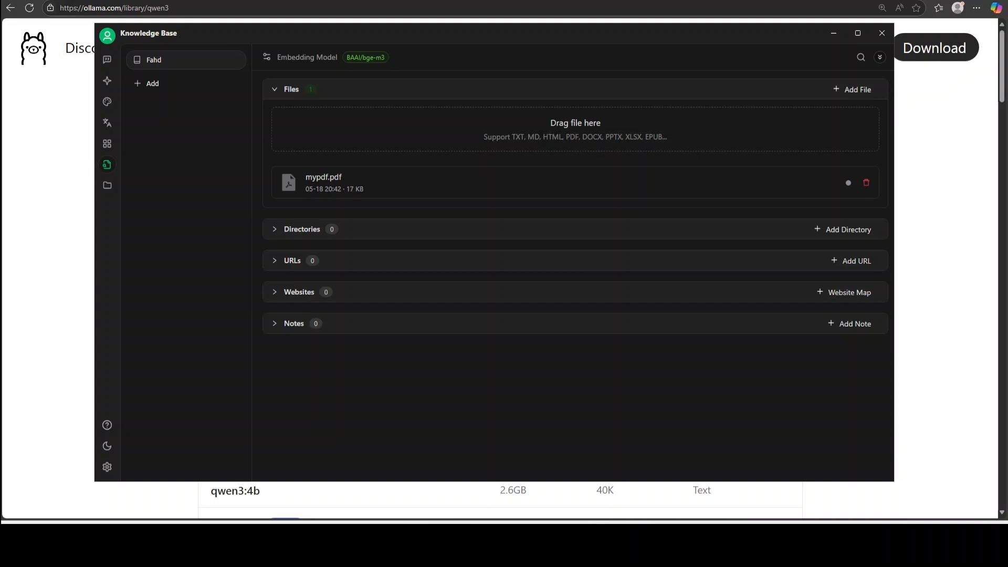
- Attach the new knowledge base to the Default Assistant chat and ask the model who the named person is
left_click(107, 60)
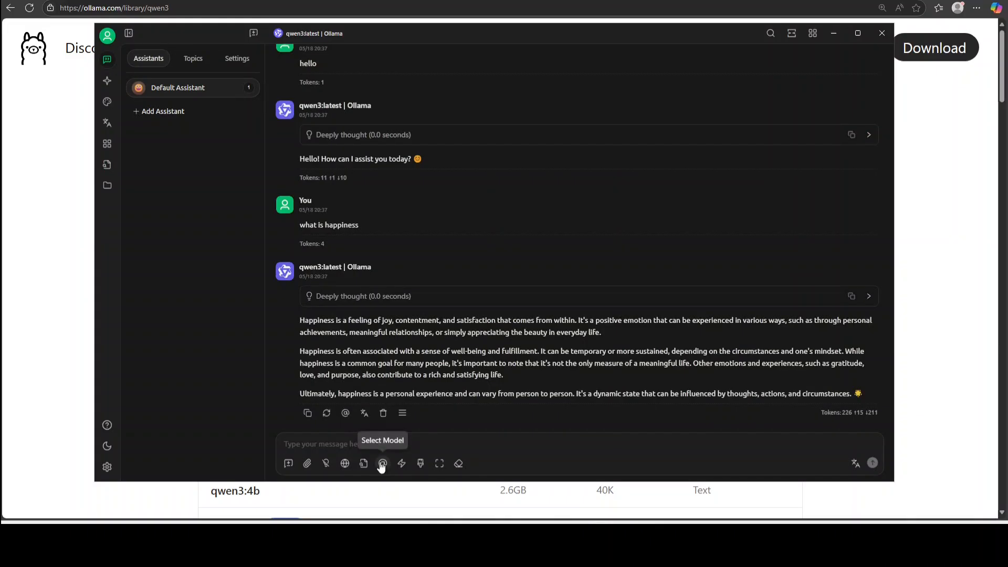
left_click(364, 463)
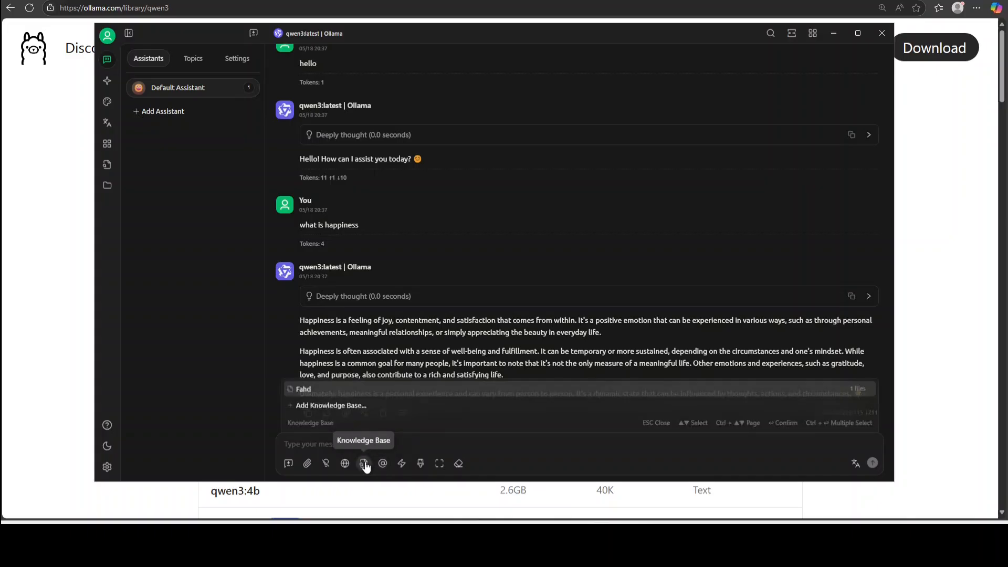
left_click(326, 389)
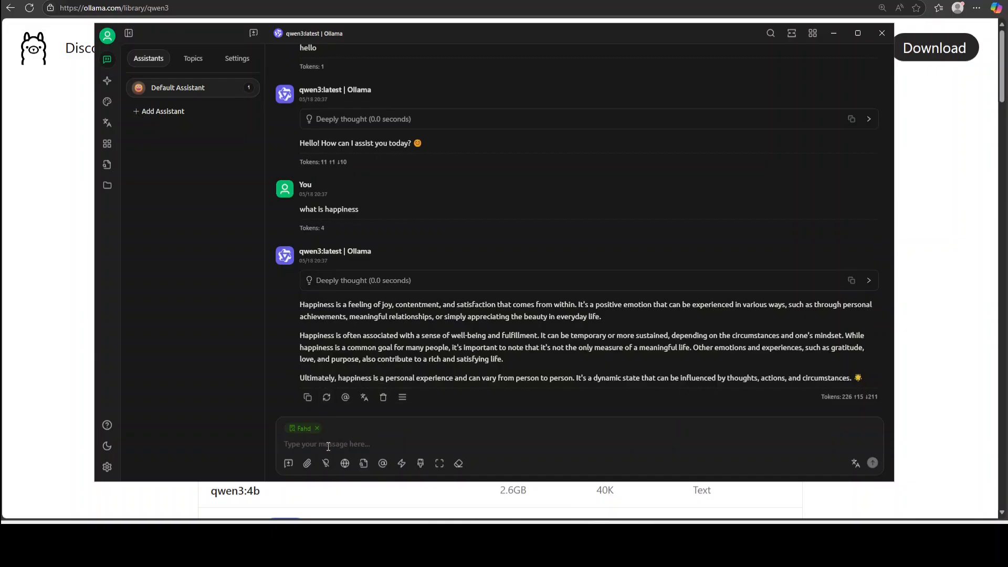
type("who is fahd")
key("Return")
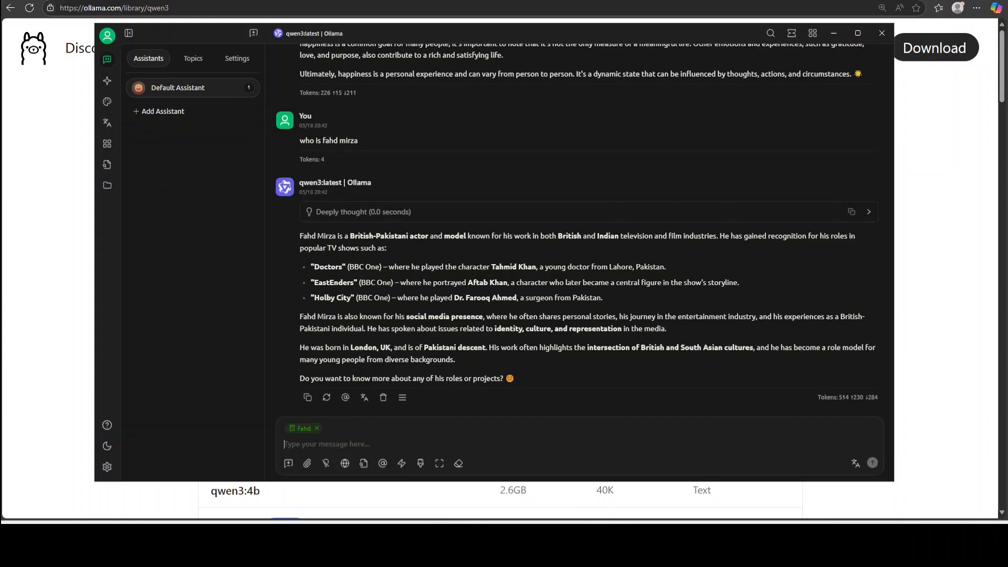
- Open the mini apps collection again
left_click(107, 143)
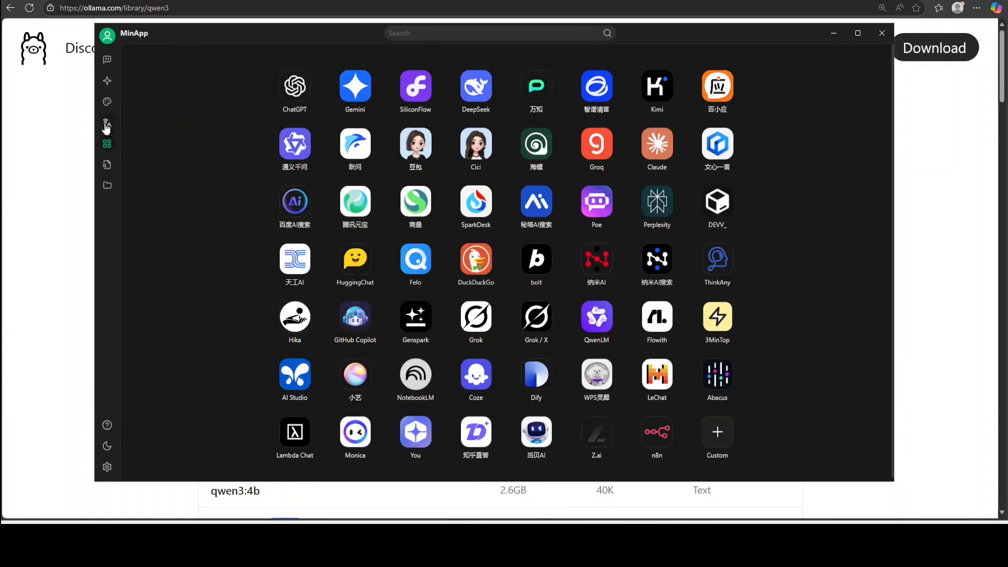